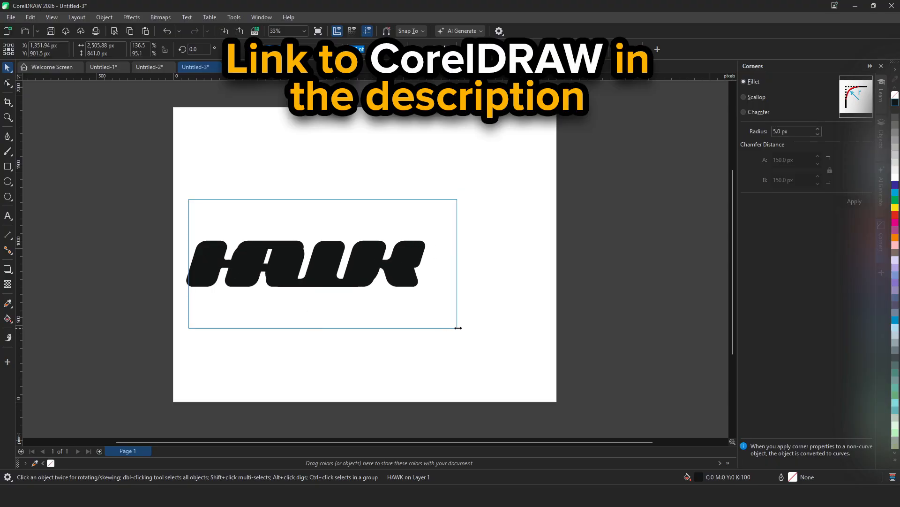
- Move the HAWK lettering lower on the page
click(302, 385)
drag(359, 267, 395, 268)
drag(502, 330, 502, 331)
click(348, 248)
click(369, 283)
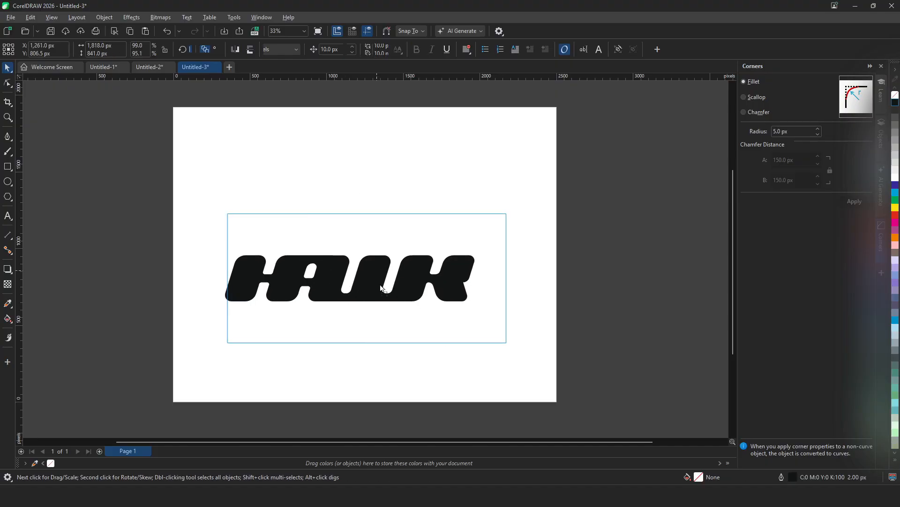
drag(365, 284, 378, 315)
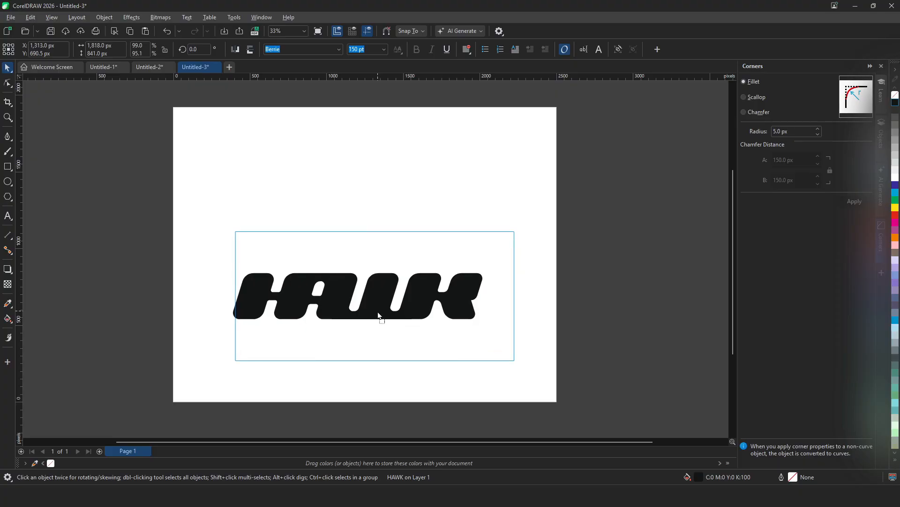
- Draw a closed lightning-bolt shape above the HAWK lettering with the Pen tool
click(8, 136)
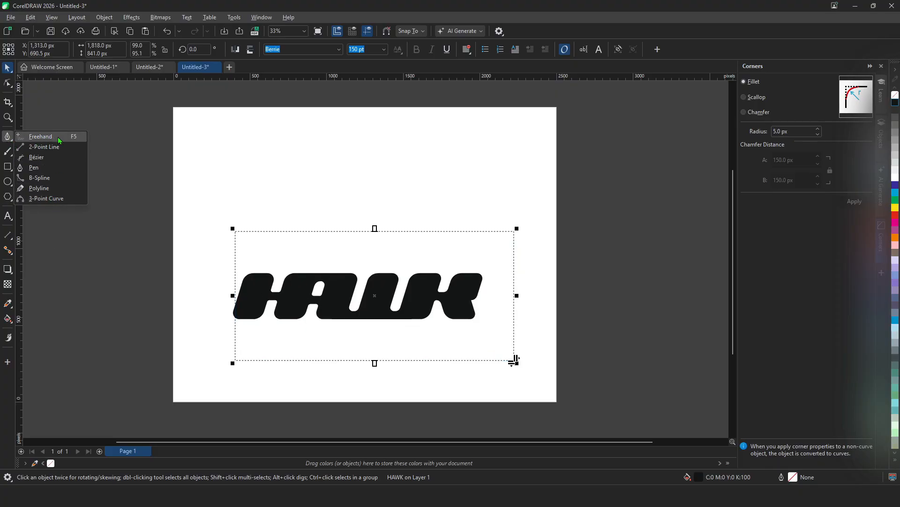
click(18, 139)
click(11, 141)
click(47, 172)
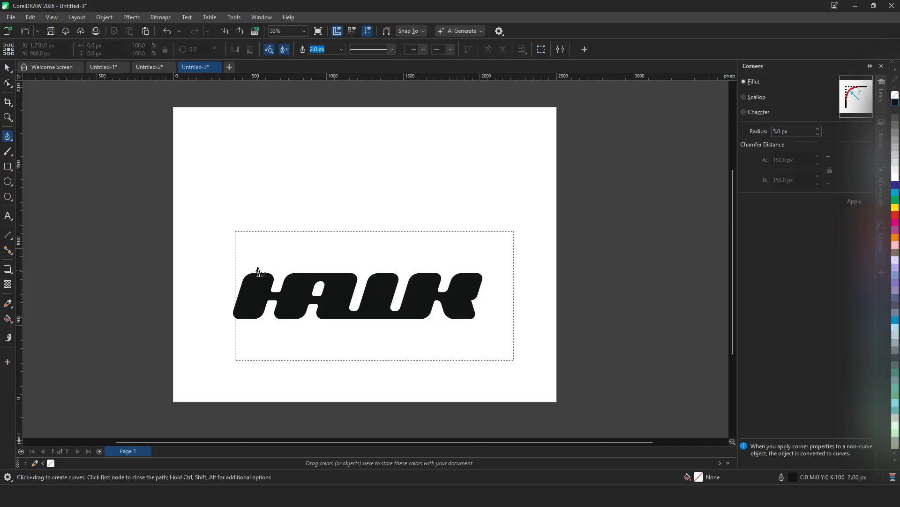
click(236, 261)
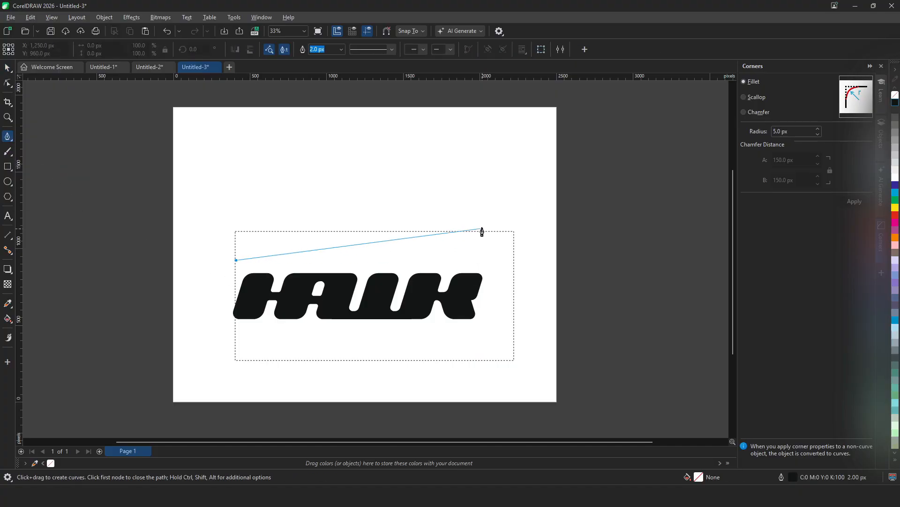
click(485, 206)
click(236, 205)
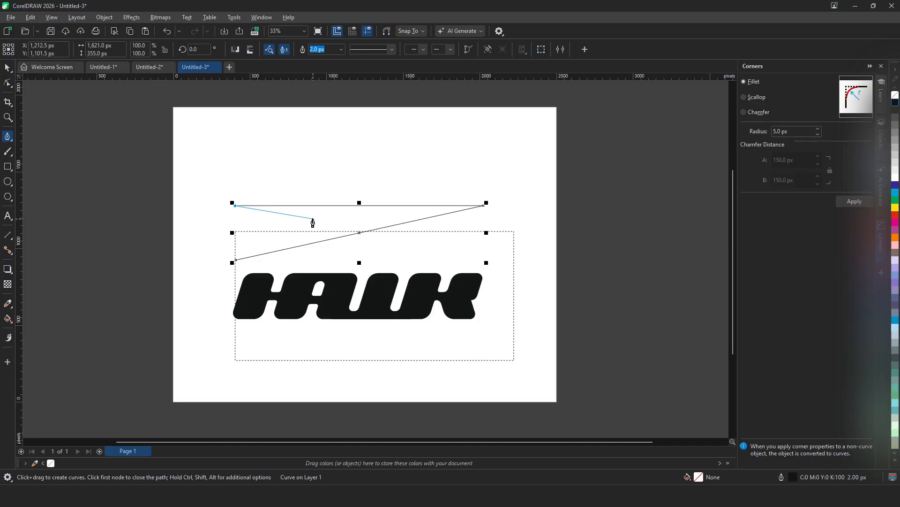
click(236, 261)
- Fill the bolt shape with black from the color palette
click(895, 215)
click(896, 185)
click(896, 324)
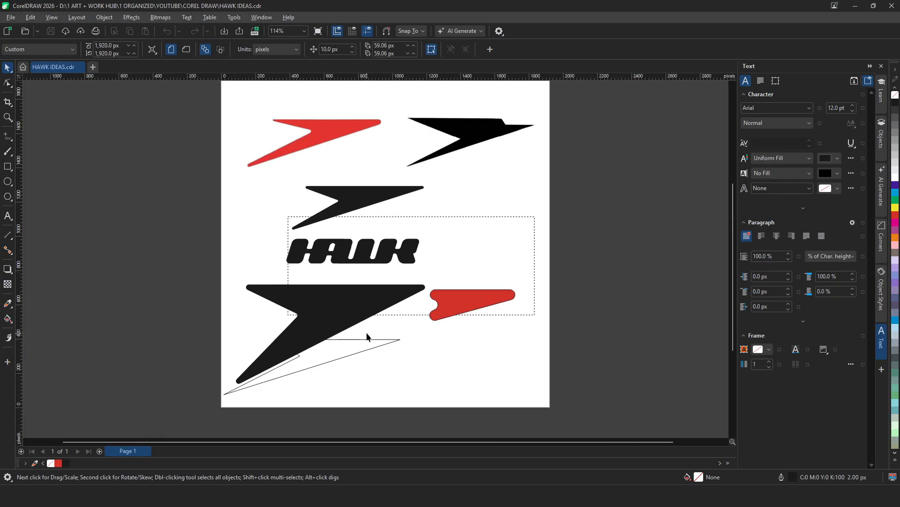
scroll(366, 335, down, 1)
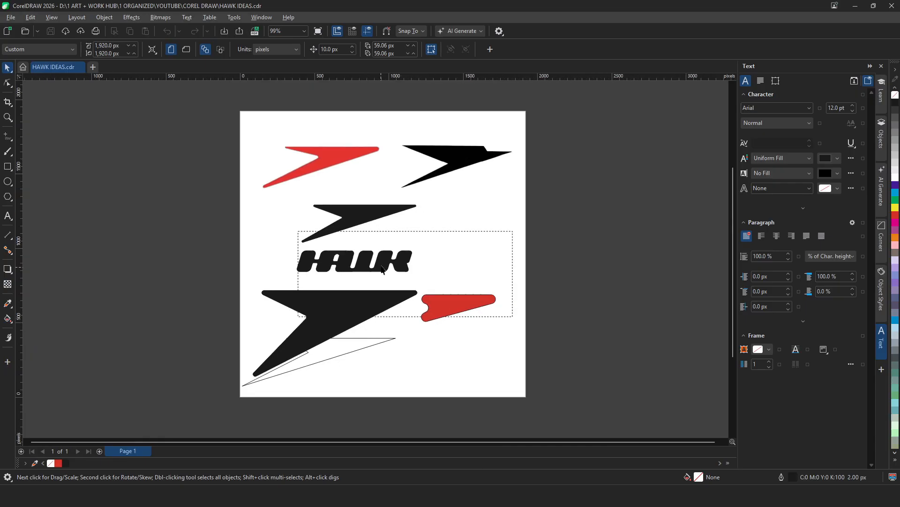
scroll(378, 270, up, 1)
key(F5)
click(466, 317)
click(467, 353)
click(466, 358)
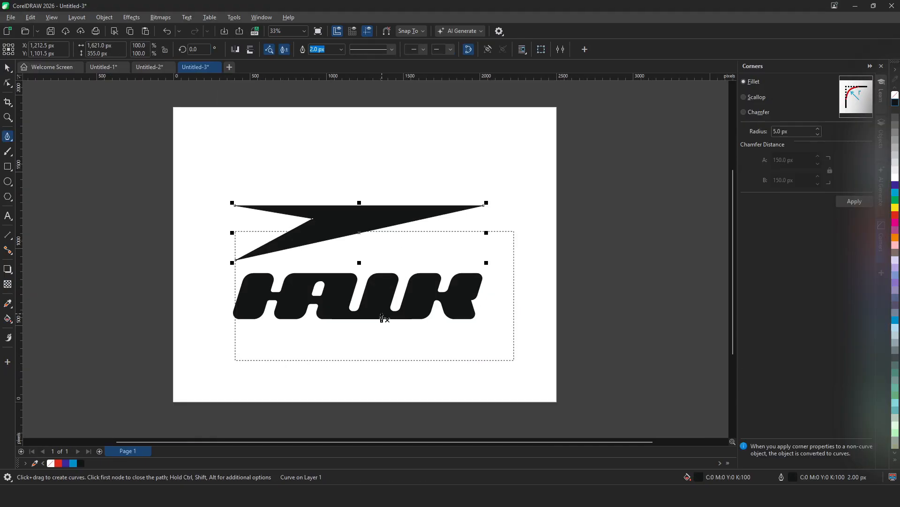
- Round the bolt shape's corners with a 50 px fillet using the Corners docker
click(261, 18)
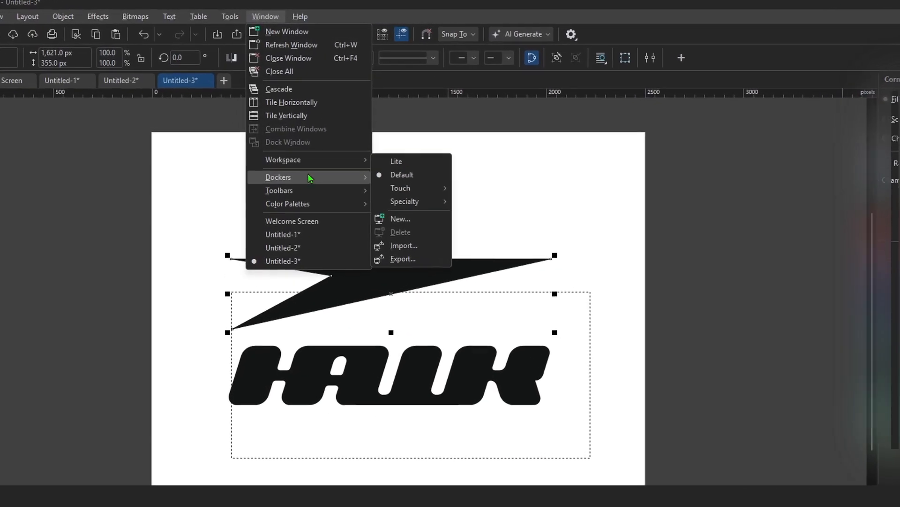
mouse_move(310, 176)
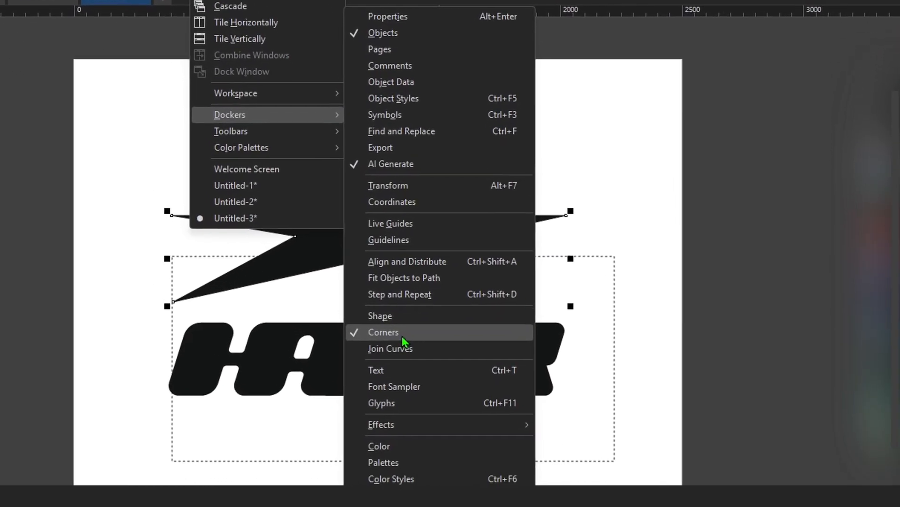
click(403, 334)
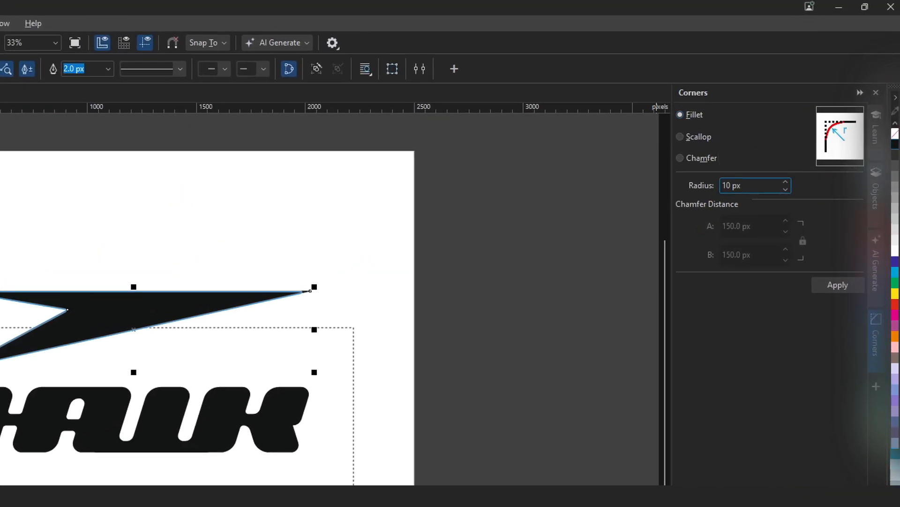
drag(735, 186, 716, 194)
text(50)
click(838, 285)
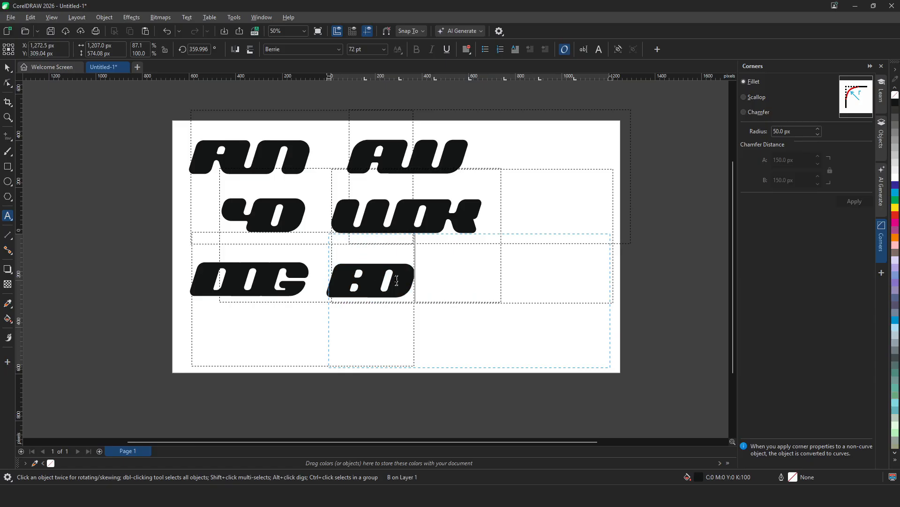
- Type the words DRIP, OUT and WON as separate text objects on the page
text(X)
key(Return)
text(DRIP)
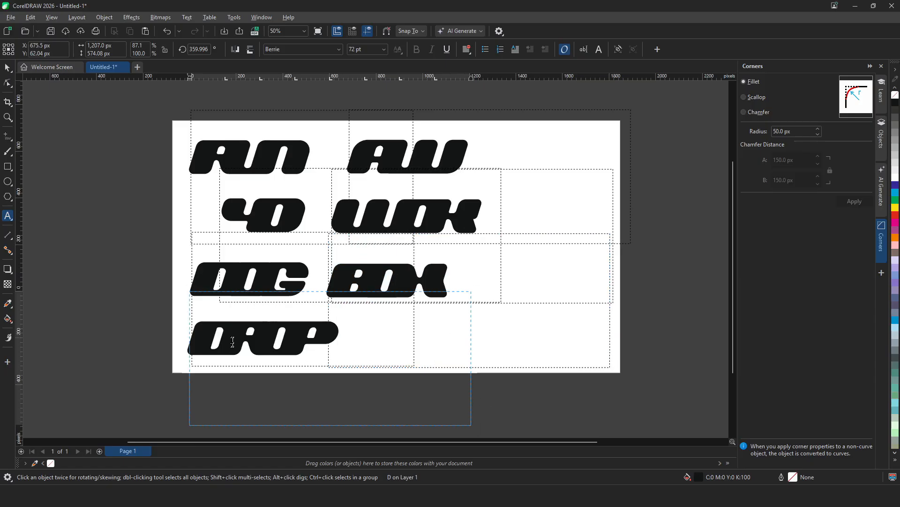
text( OUT)
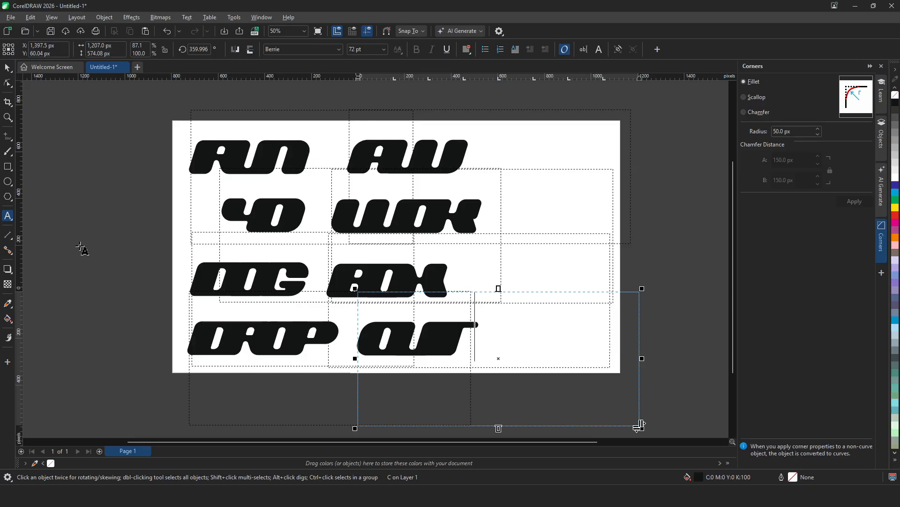
text(WON)
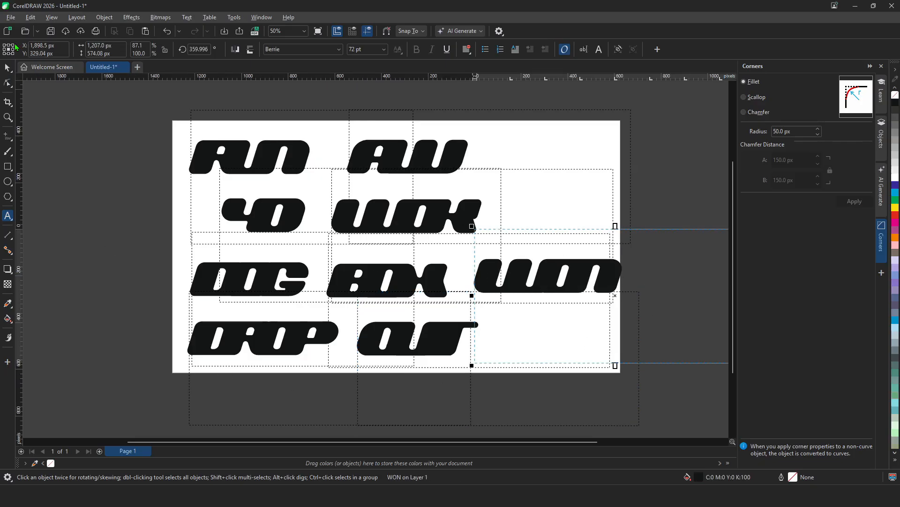
- Position the WON word next to BOX and select all the words on the page
click(8, 67)
drag(569, 269, 558, 274)
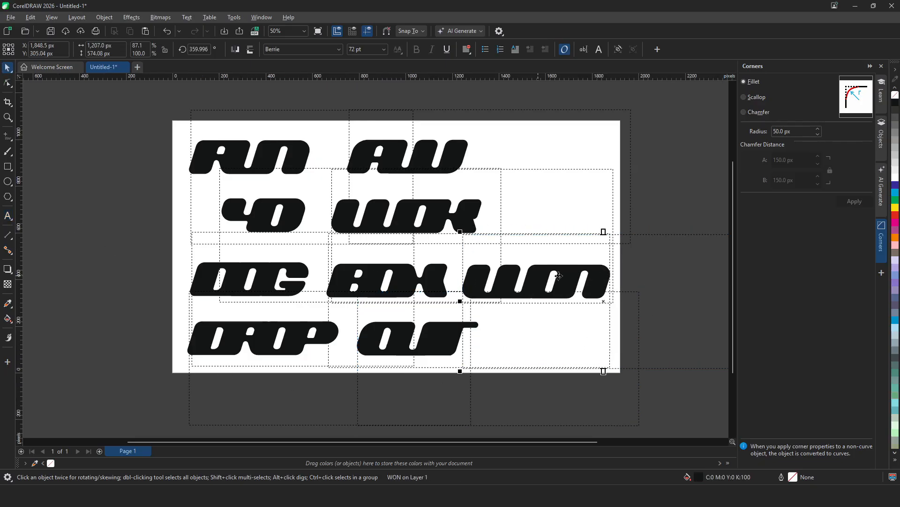
drag(156, 97, 532, 348)
click(512, 294)
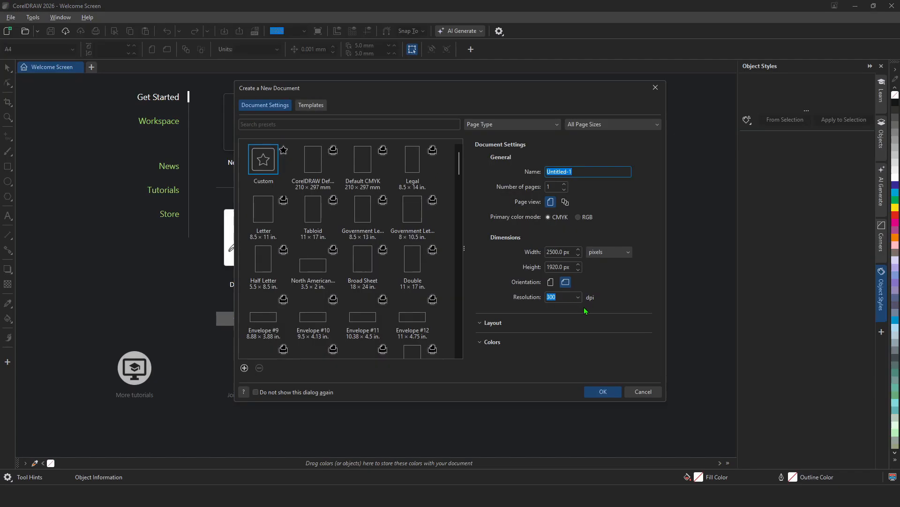
- Create a new 2500 × 1920 px document and apply the Straider font to the goat text
click(603, 392)
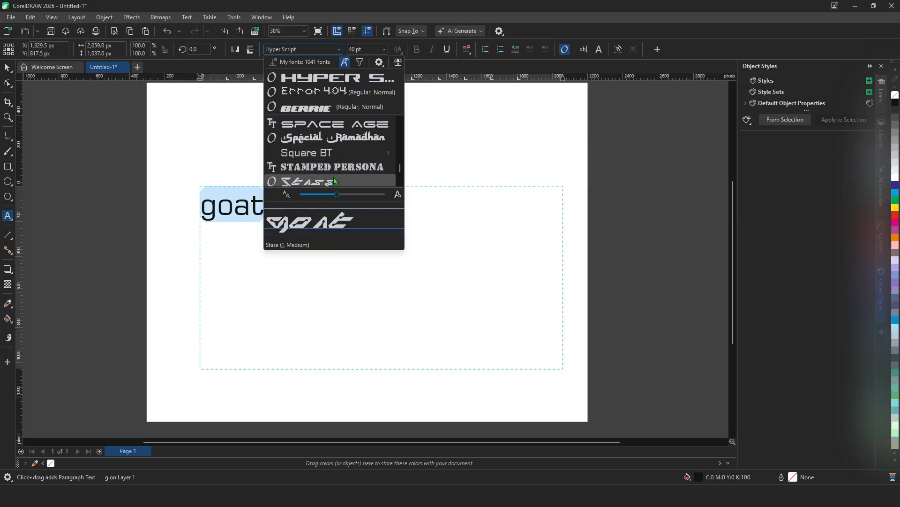
scroll(334, 181, down, 1)
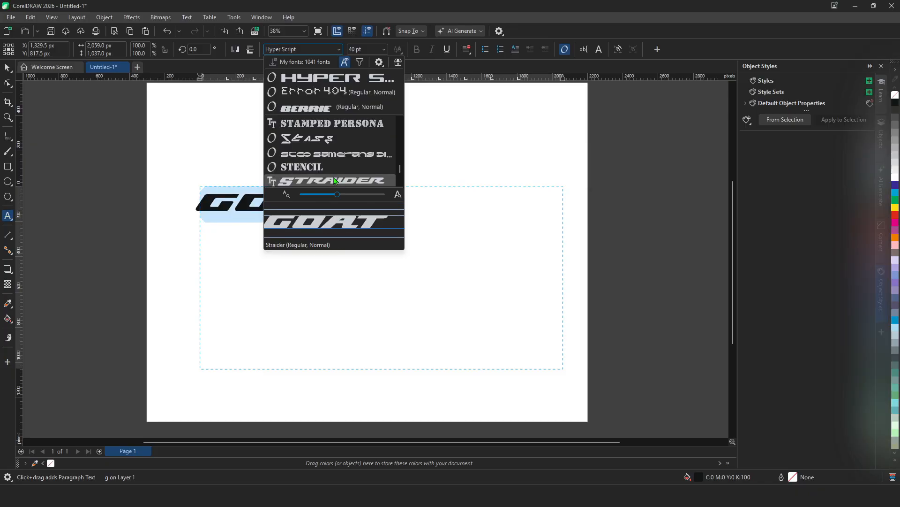
click(335, 180)
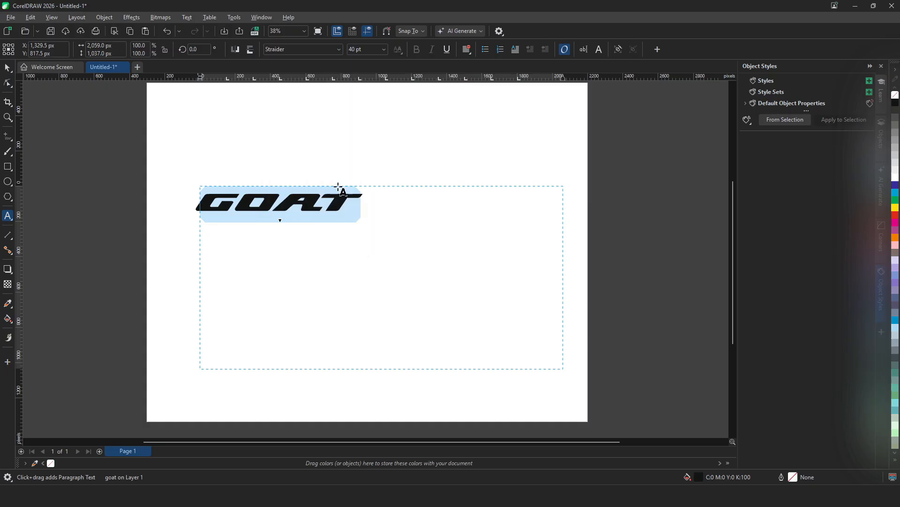
key(Escape)
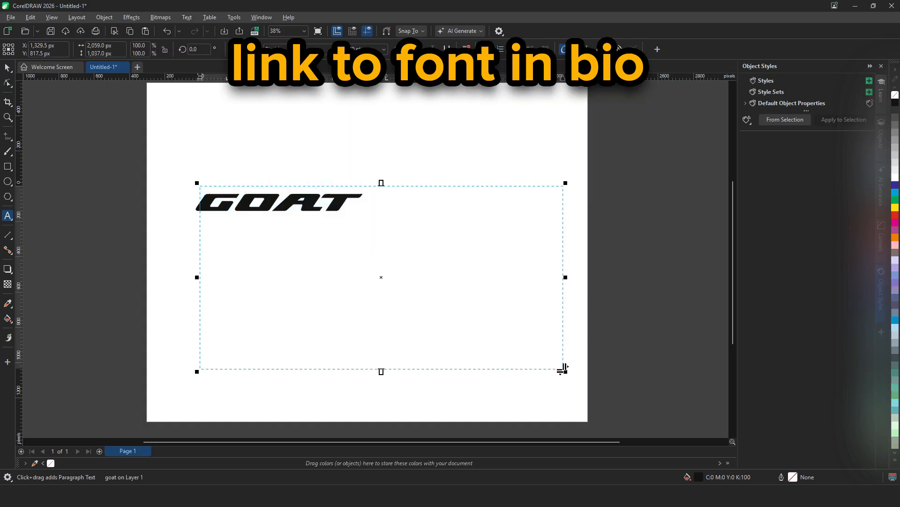
- Give the GOAT text a white fill and an 80 px black outline
key(ctrl+a)
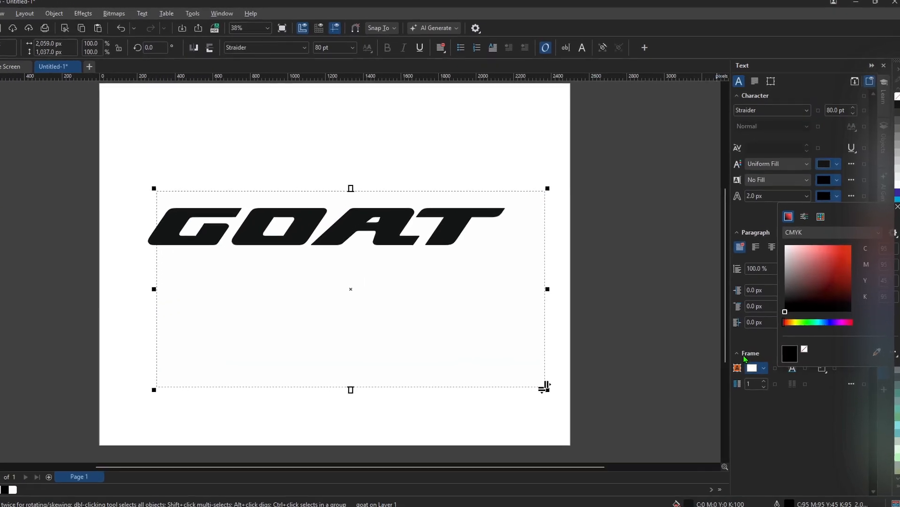
click(748, 220)
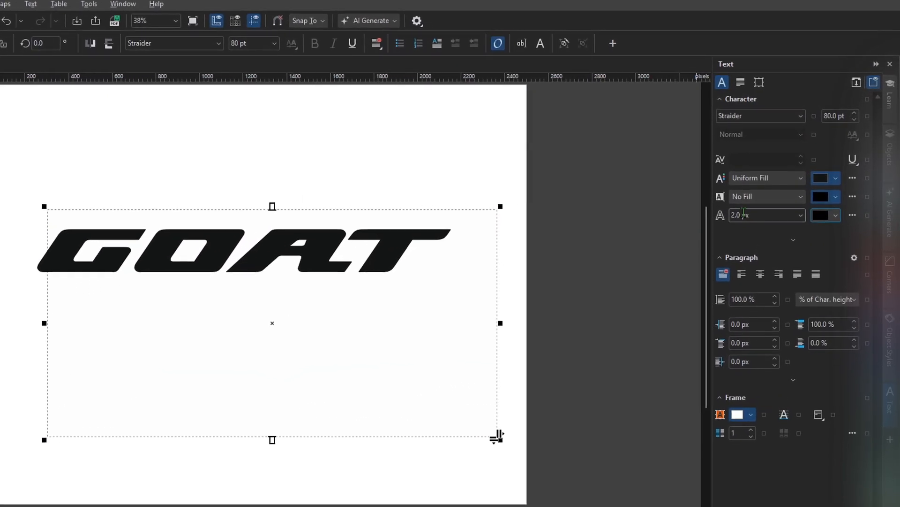
double_click(747, 205)
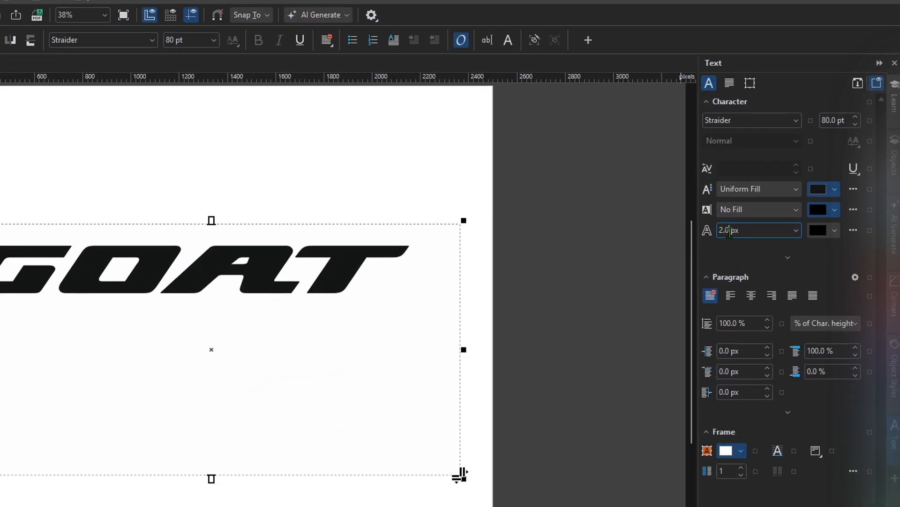
double_click(731, 227)
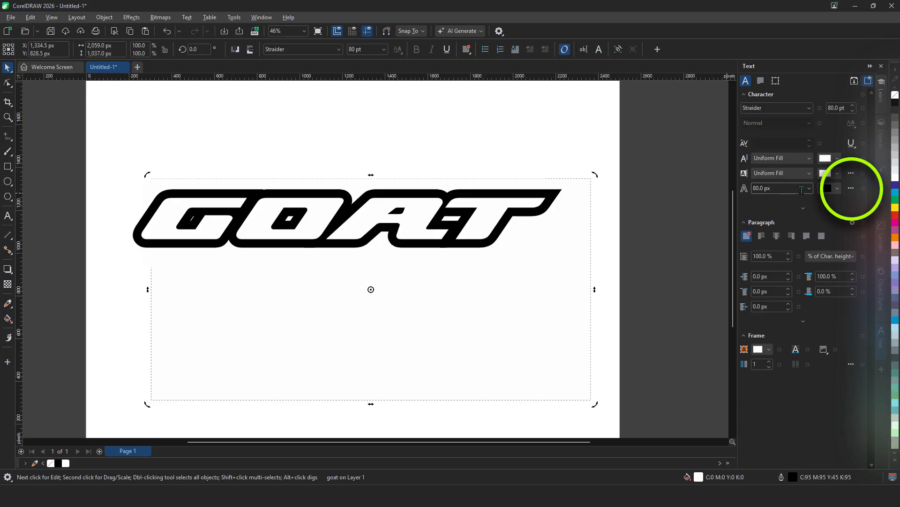
- Set the GOAT outline to rounded corners in the Outline Pen settings
click(852, 188)
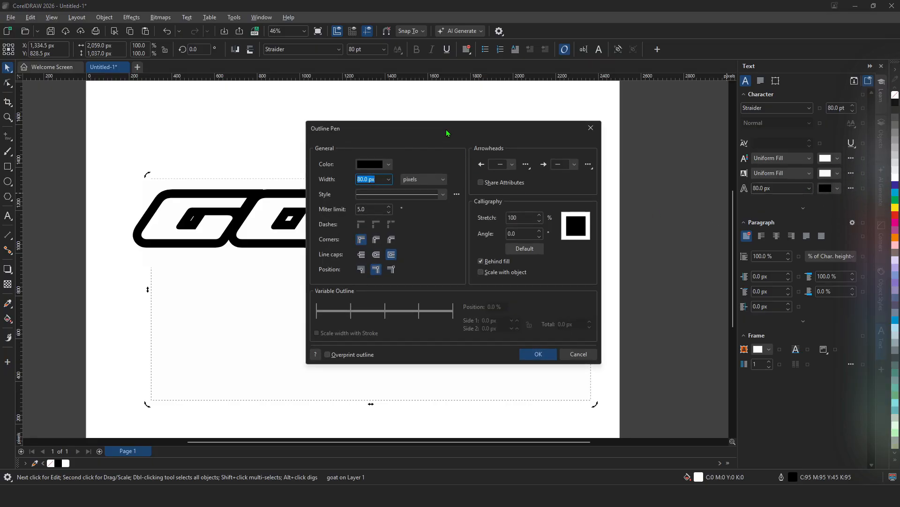
drag(447, 133, 590, 148)
drag(536, 142, 419, 288)
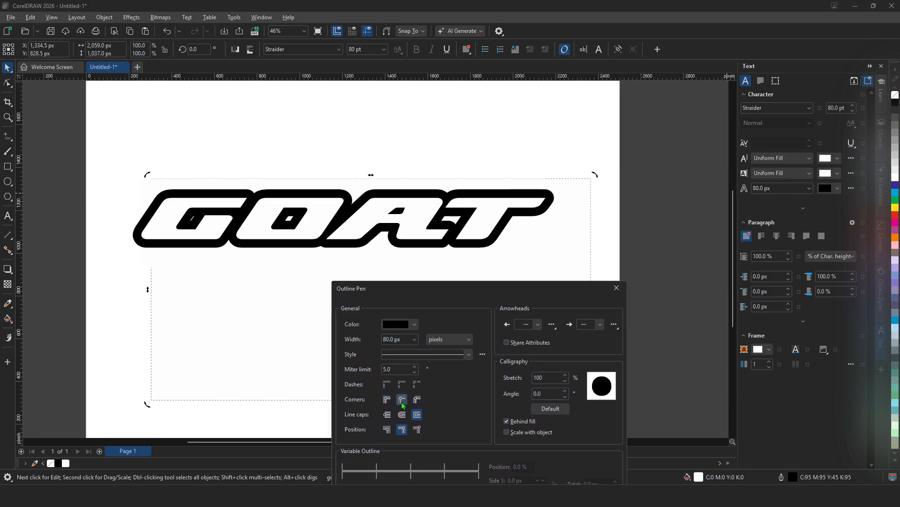
click(401, 399)
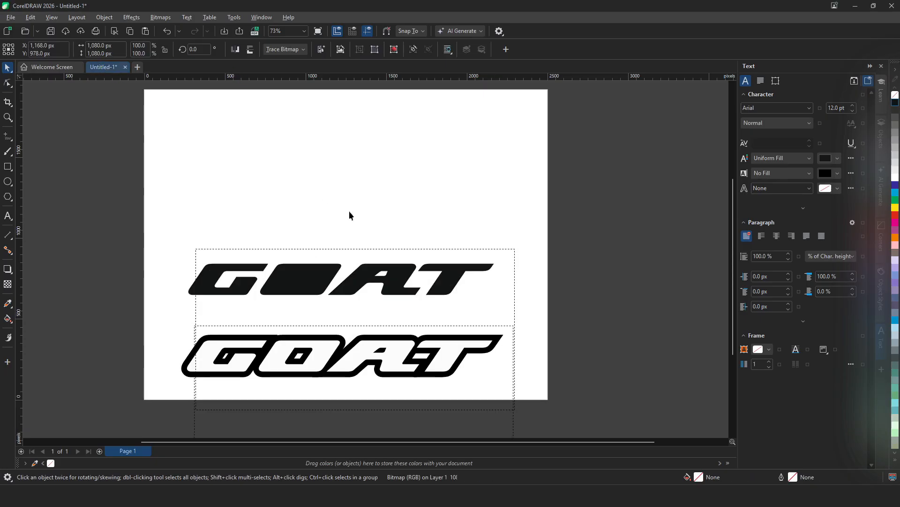
- Begin a curved path above the GOAT lettering with the Pen tool
click(349, 215)
click(9, 151)
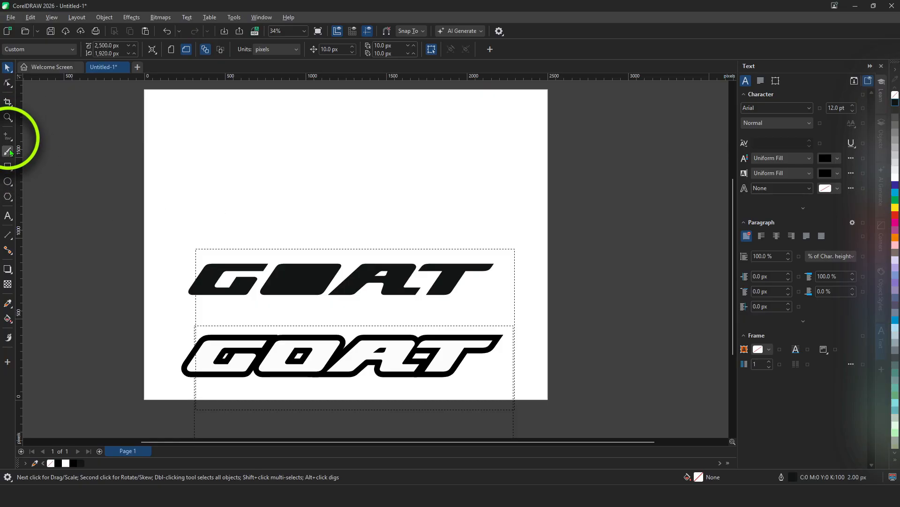
mouse_move(12, 142)
mouse_down()
mouse_move(46, 184)
mouse_move(32, 168)
mouse_up()
scroll(321, 176, up, 1)
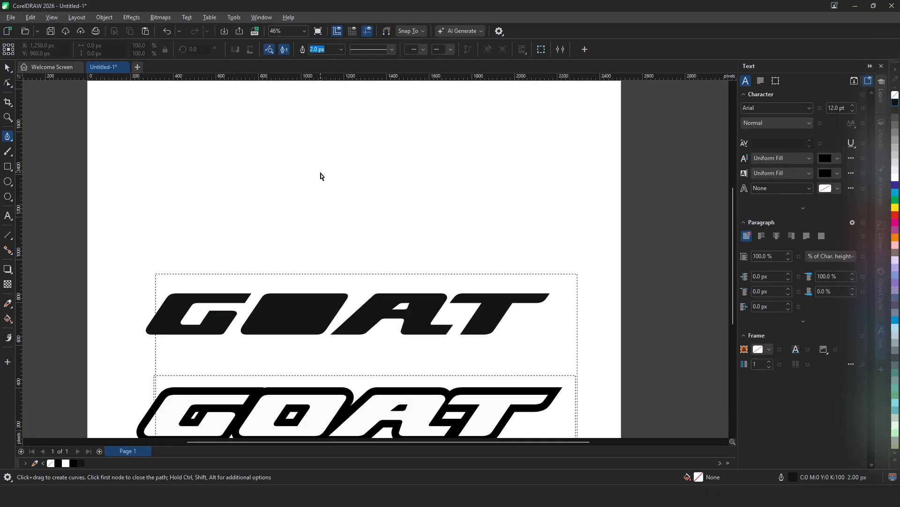
scroll(332, 237, up, 2)
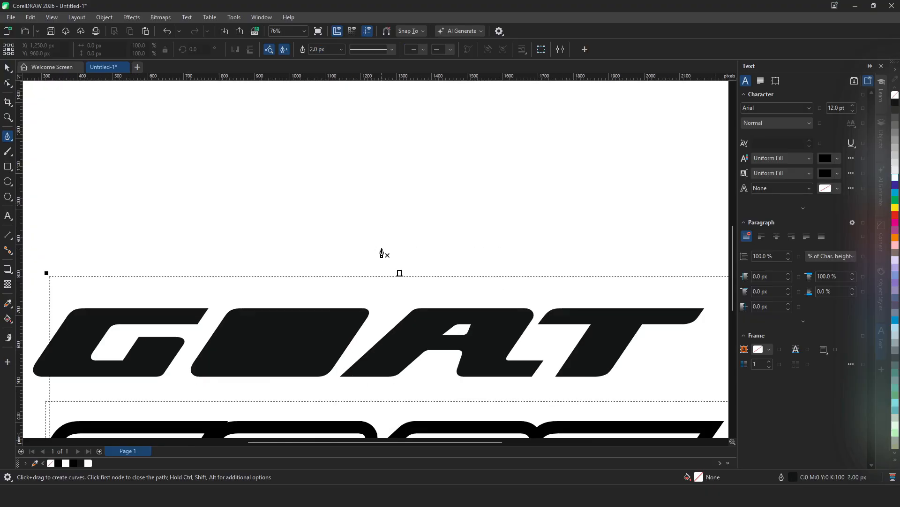
click(389, 250)
drag(331, 214, 307, 214)
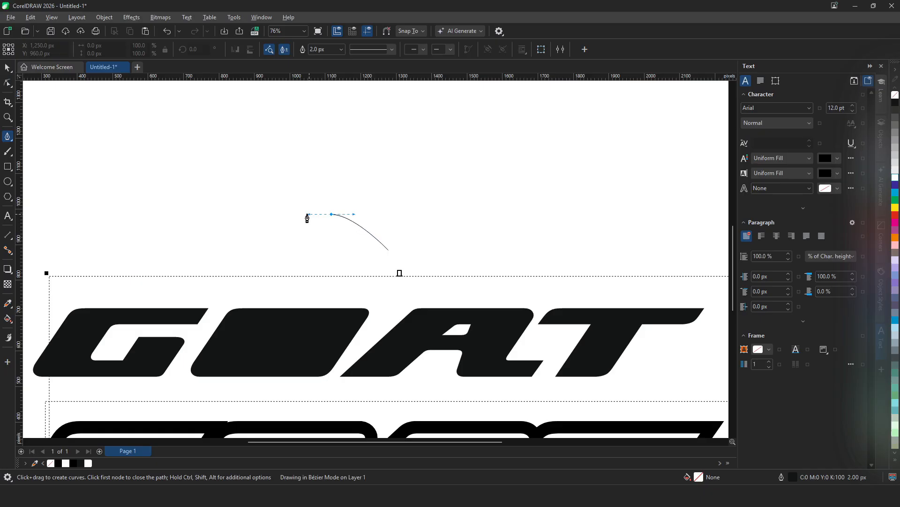
- Draw a closed goat-head shape with a curved horn above the GOAT lettering using the Pen tool
key(space)
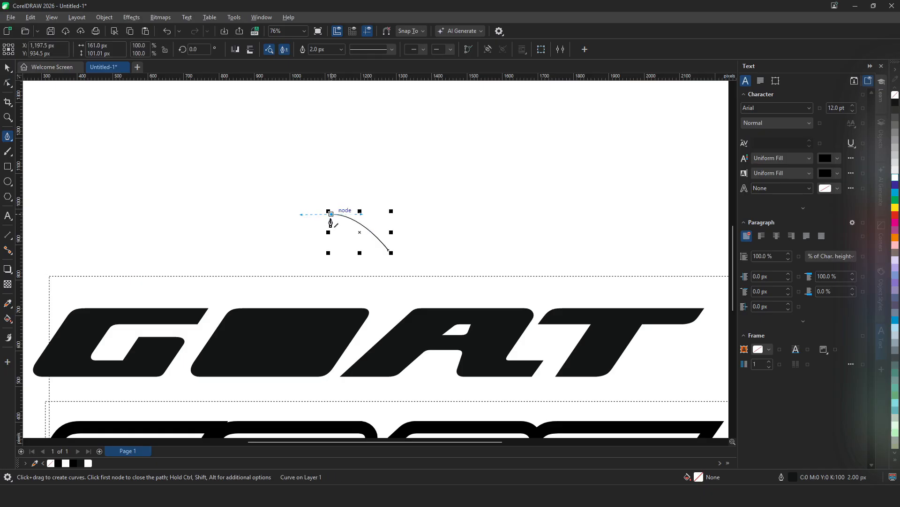
key(F10)
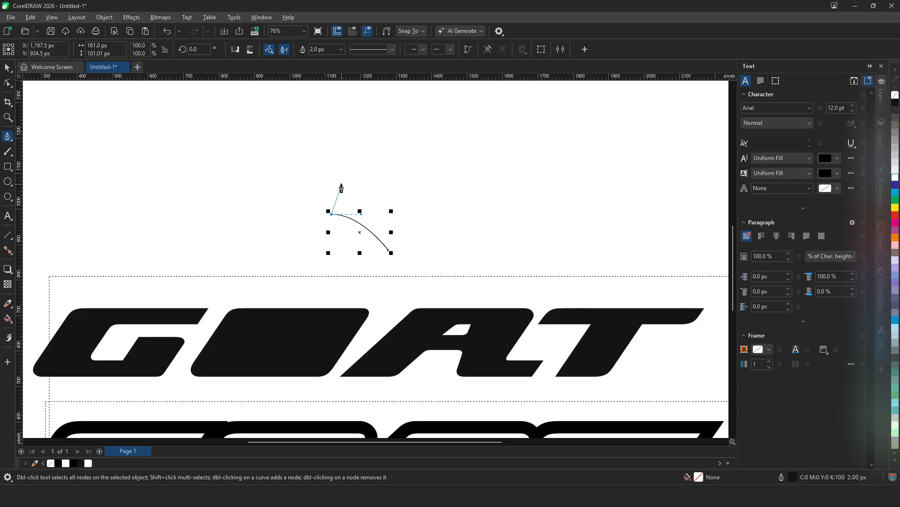
drag(348, 187, 311, 192)
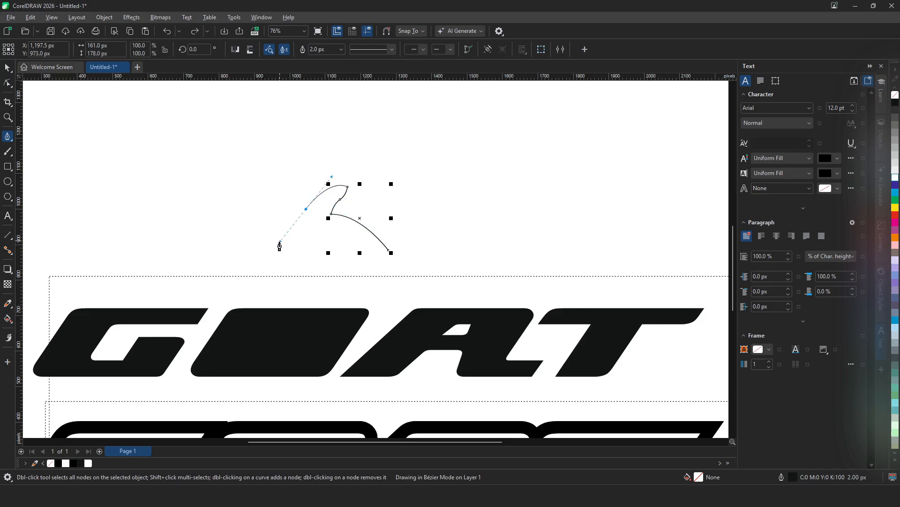
key(ctrl+z)
click(298, 209)
drag(351, 170, 385, 165)
click(395, 145)
drag(268, 210, 249, 286)
key(ctrl+z)
drag(331, 149, 298, 141)
click(245, 247)
drag(289, 242, 312, 231)
click(324, 267)
click(388, 250)
- Fill the goat-head shape black and reposition it above the GOAT lettering
click(896, 102)
key(F10)
mouse_move(342, 144)
mouse_down()
mouse_move(334, 154)
mouse_move(348, 160)
mouse_up()
click(359, 181)
scroll(358, 188, up, 2)
scroll(350, 164, down, 2)
key(space)
drag(324, 197, 287, 333)
click(895, 177)
drag(364, 261, 340, 299)
drag(276, 336, 307, 205)
- Refine the goat head's horn, snout and notch curves by moving its nodes and handles
key(F10)
mouse_move(343, 179)
mouse_down()
mouse_move(333, 183)
mouse_move(348, 168)
mouse_up()
drag(403, 130, 385, 129)
drag(240, 224, 227, 231)
drag(324, 241, 317, 242)
drag(395, 226, 396, 240)
drag(385, 129, 379, 129)
drag(301, 186, 306, 188)
drag(344, 162, 355, 159)
drag(334, 193, 349, 192)
drag(395, 240, 400, 242)
click(227, 231)
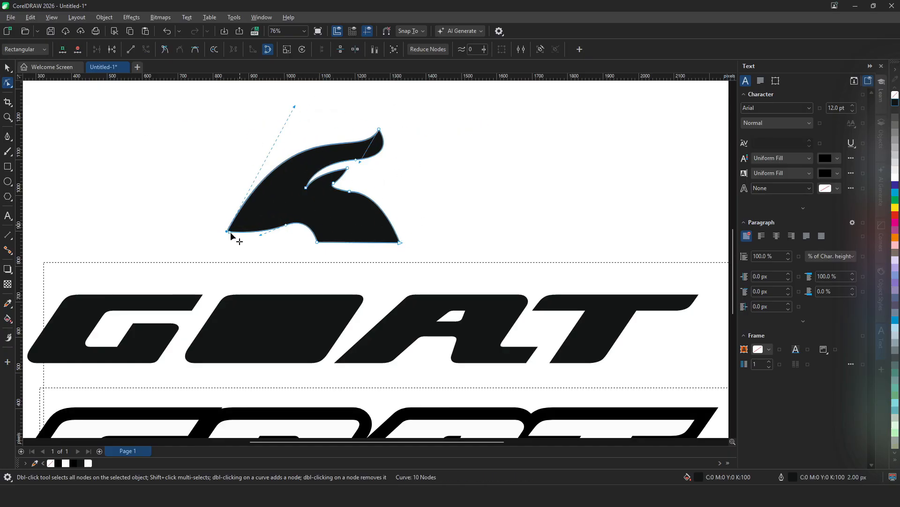
drag(227, 231, 243, 232)
double_click(350, 191)
drag(327, 173, 327, 169)
drag(243, 232, 235, 232)
drag(303, 106, 283, 104)
drag(305, 188, 314, 178)
drag(285, 225, 290, 213)
drag(264, 223, 285, 218)
drag(313, 179, 345, 168)
- Place a white copy of the goat head over the G and O of GOAT and remove its outline
key(space)
drag(323, 207, 498, 199)
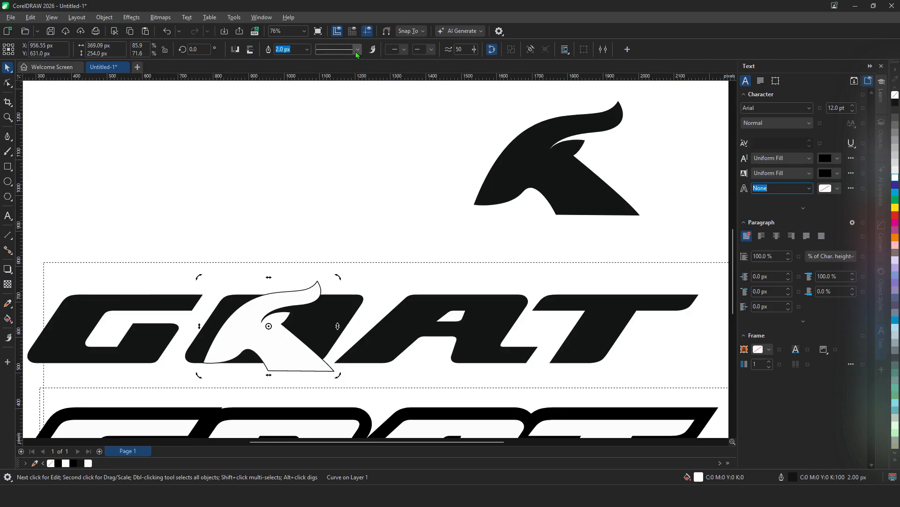
click(307, 49)
click(302, 62)
- Scale and stretch the white goat head to fit between the G and the A
mouse_move(266, 342)
mouse_down()
mouse_move(319, 313)
mouse_move(276, 332)
mouse_up()
drag(278, 267, 278, 285)
drag(308, 334, 299, 341)
drag(337, 291, 340, 302)
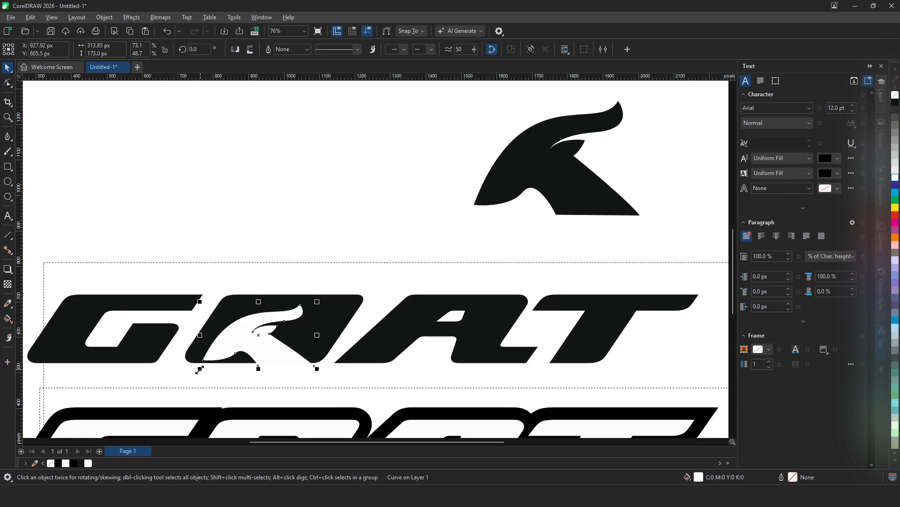
drag(317, 369, 348, 365)
- Reshape the white goat head's nodes so its horn and base sit inside the letter gaps
key(F10)
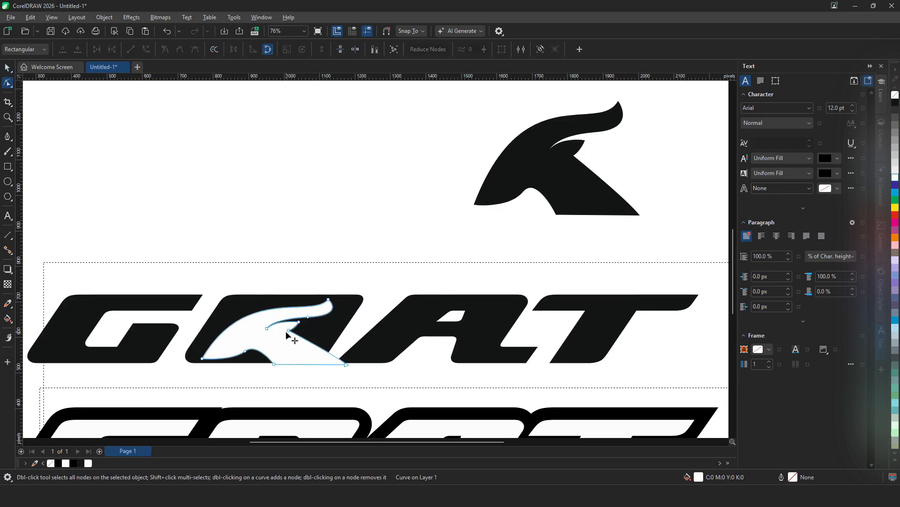
drag(298, 323, 306, 326)
scroll(268, 334, up, 3)
click(264, 316)
mouse_move(292, 287)
mouse_down()
mouse_move(294, 276)
mouse_move(297, 302)
mouse_up()
drag(398, 311, 357, 297)
drag(360, 332, 350, 331)
drag(473, 218, 467, 185)
mouse_move(407, 249)
mouse_down()
mouse_move(422, 302)
mouse_move(395, 245)
mouse_up()
drag(189, 169, 176, 156)
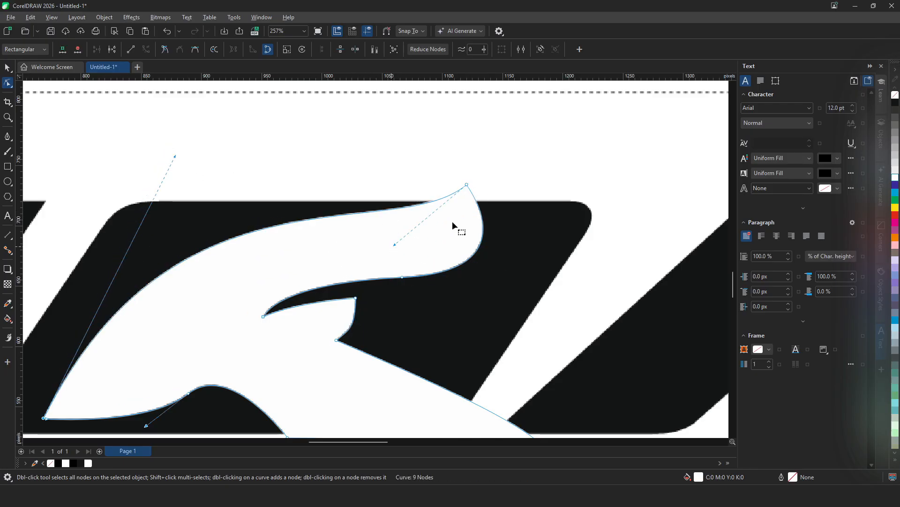
drag(467, 184, 460, 153)
- Refine the white goat head's horn curve and inner notch nodes
drag(390, 212, 429, 278)
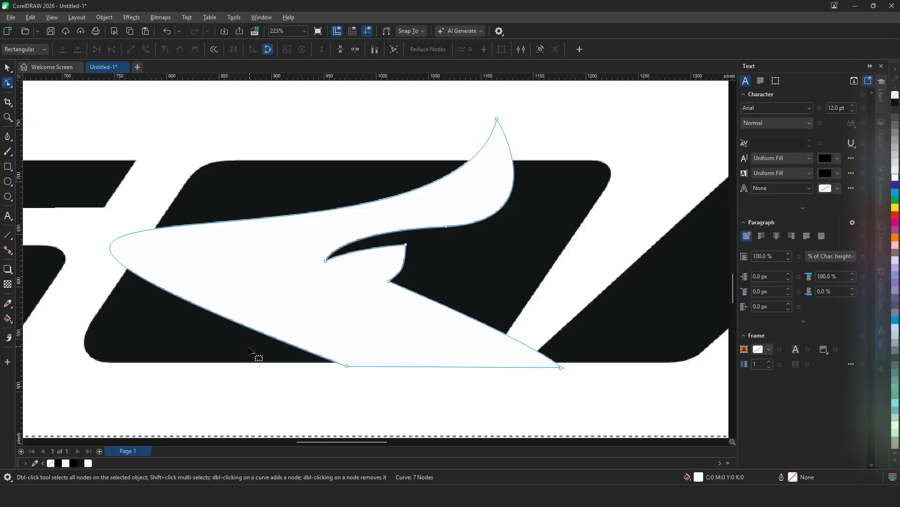
key(ctrl+z)
drag(250, 342, 257, 334)
drag(347, 365, 287, 364)
double_click(497, 119)
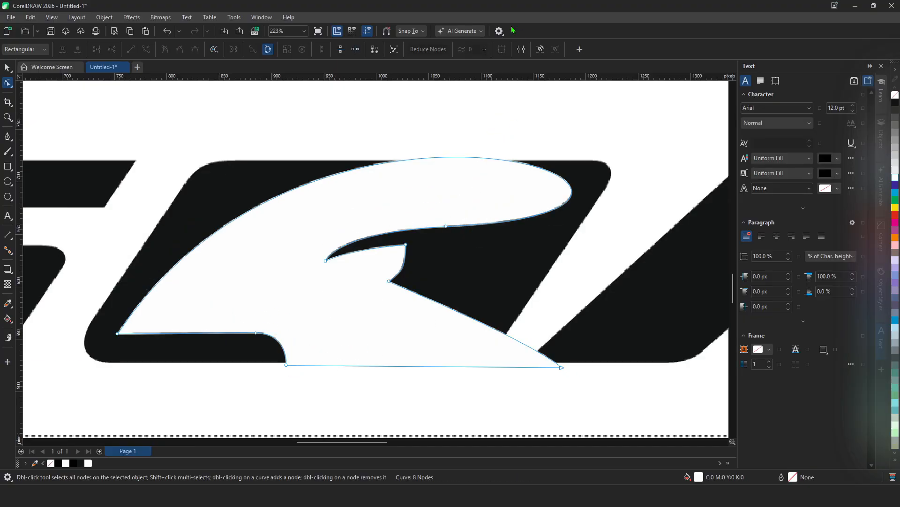
key(ctrl+z)
drag(471, 227, 435, 97)
drag(512, 147, 514, 281)
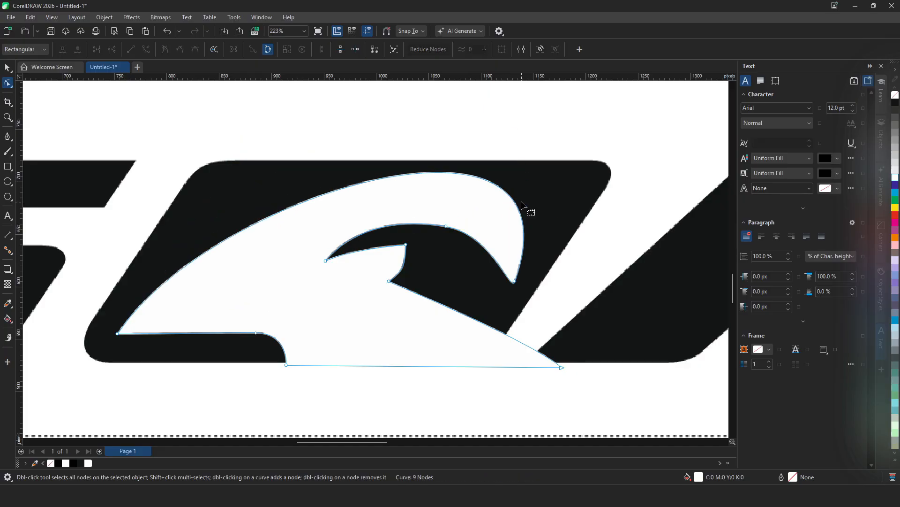
scroll(260, 268, down, 5)
scroll(270, 247, up, 5)
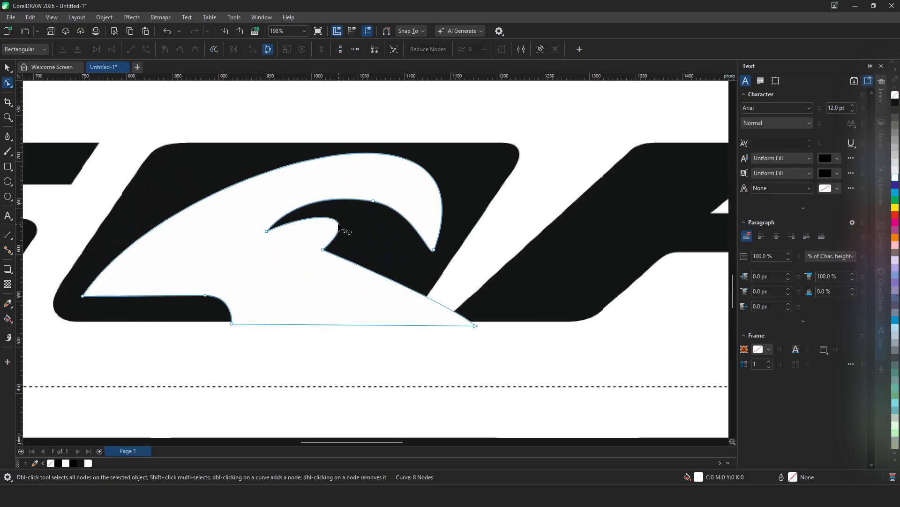
click(337, 217)
drag(337, 217, 348, 218)
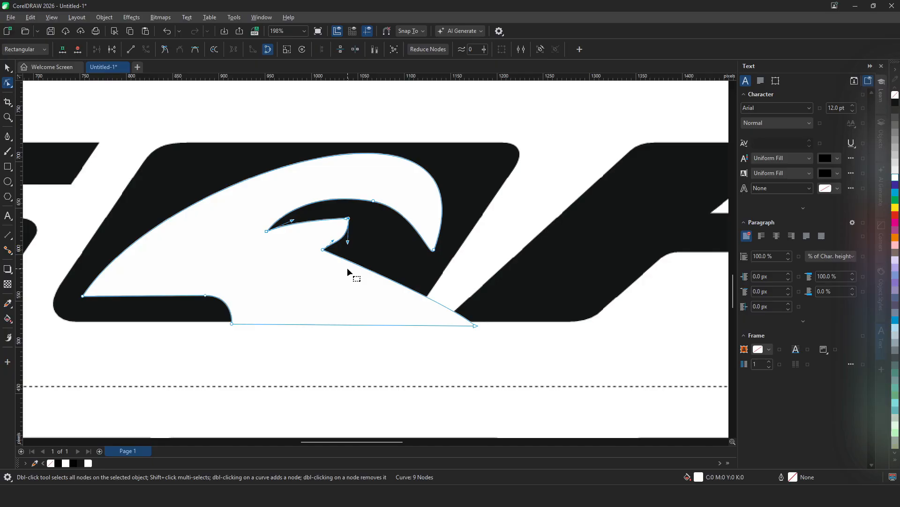
drag(349, 223, 348, 247)
drag(293, 220, 298, 215)
drag(298, 215, 297, 216)
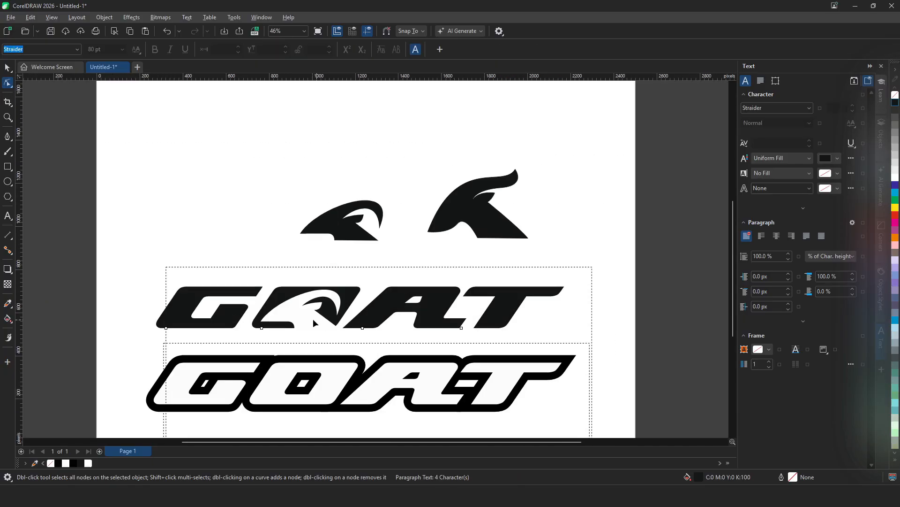
- Draw a small pointed eye shape with the Pen tool and fill it black
scroll(296, 295, up, 2)
click(7, 136)
scroll(416, 249, down, 1)
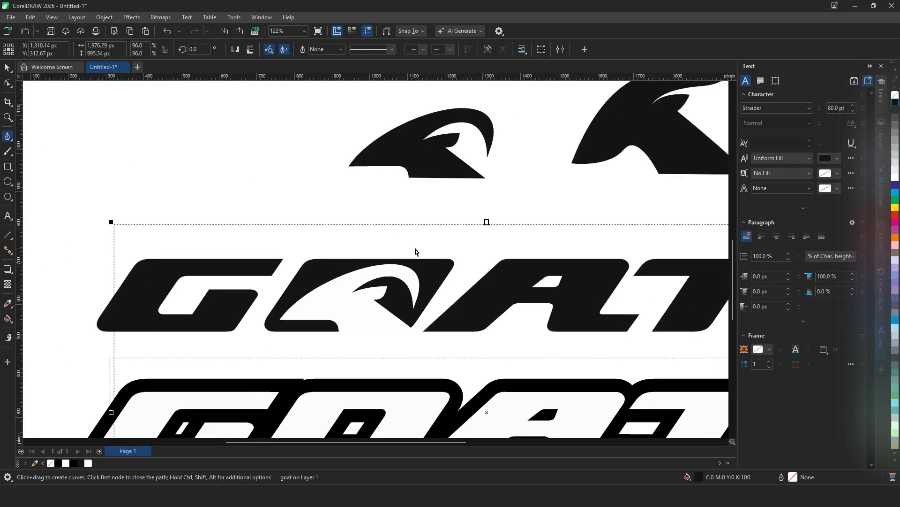
scroll(415, 248, down, 1)
scroll(408, 194, up, 1)
click(232, 187)
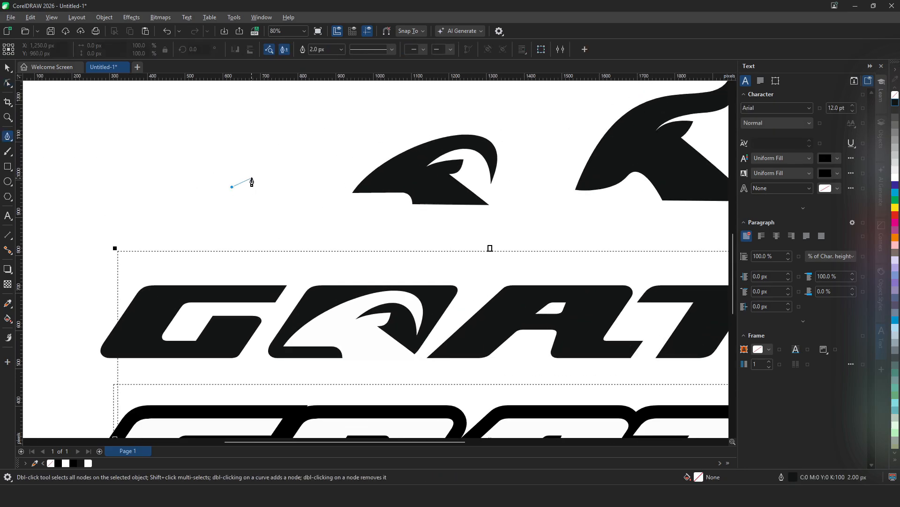
click(286, 164)
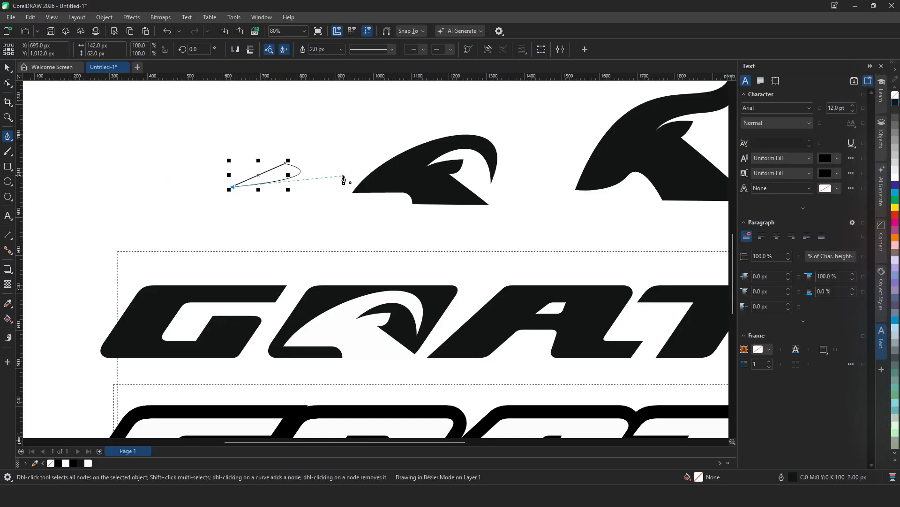
drag(339, 178, 343, 181)
click(896, 103)
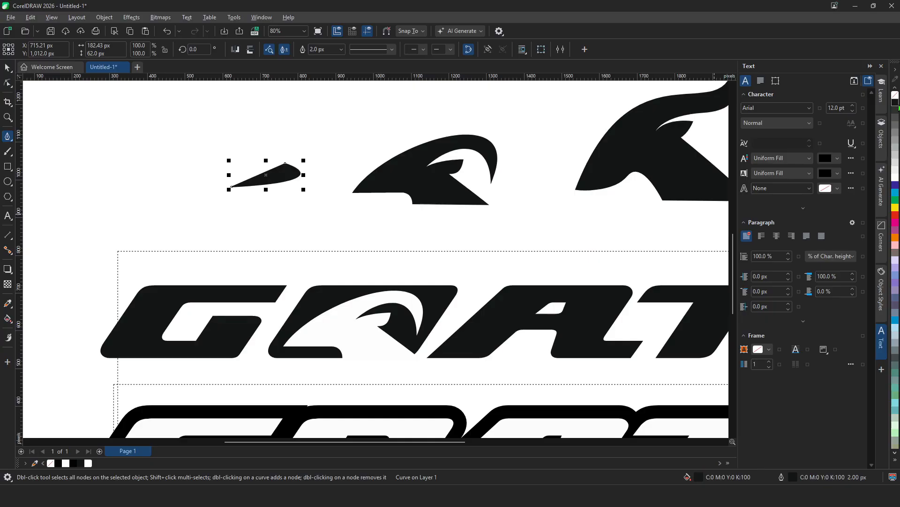
- Move the eye shape onto the white goat head within the GOAT lettering
click(8, 68)
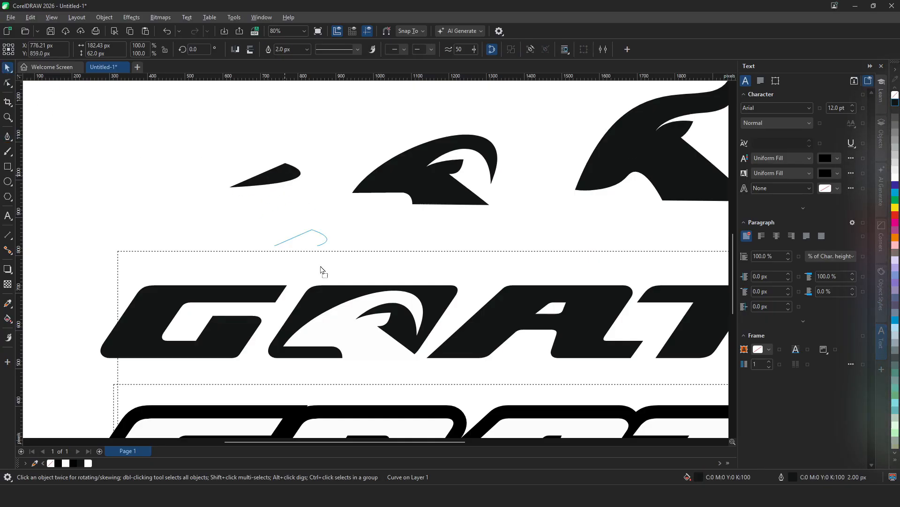
drag(342, 323, 353, 327)
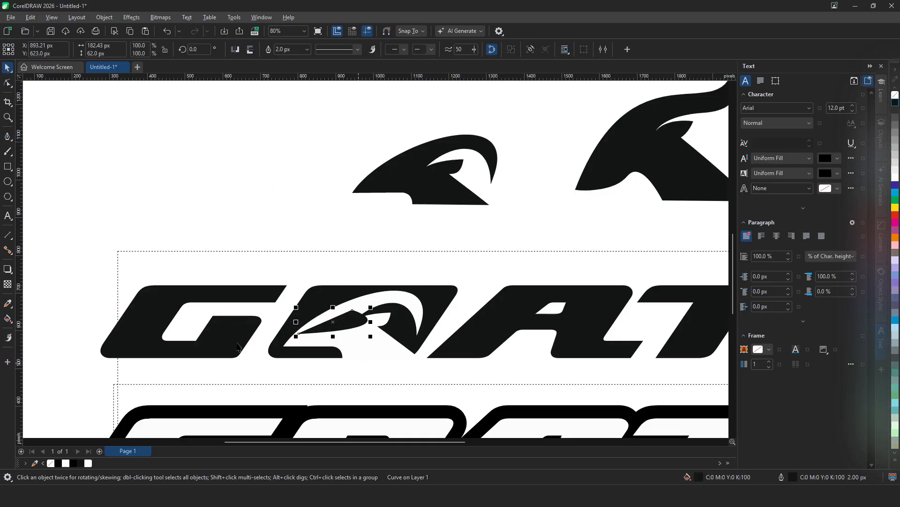
scroll(230, 234, down, 2)
scroll(270, 281, up, 5)
drag(366, 244, 362, 257)
drag(416, 226, 337, 256)
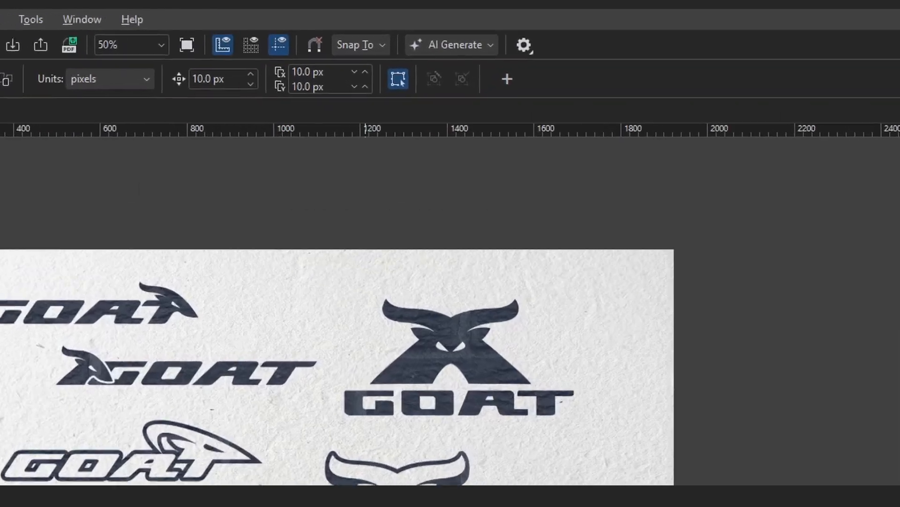
- Delete the image of GOAT logo variations from the paper background
click(365, 484)
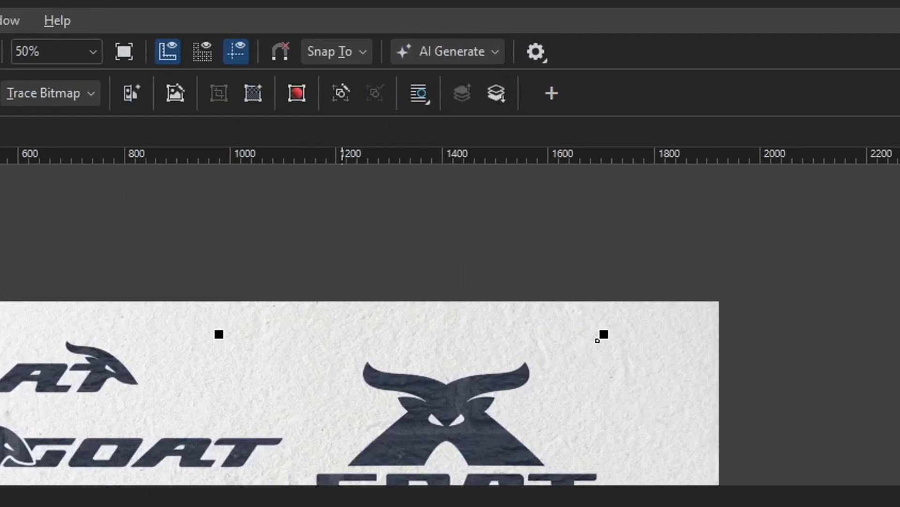
key(Delete)
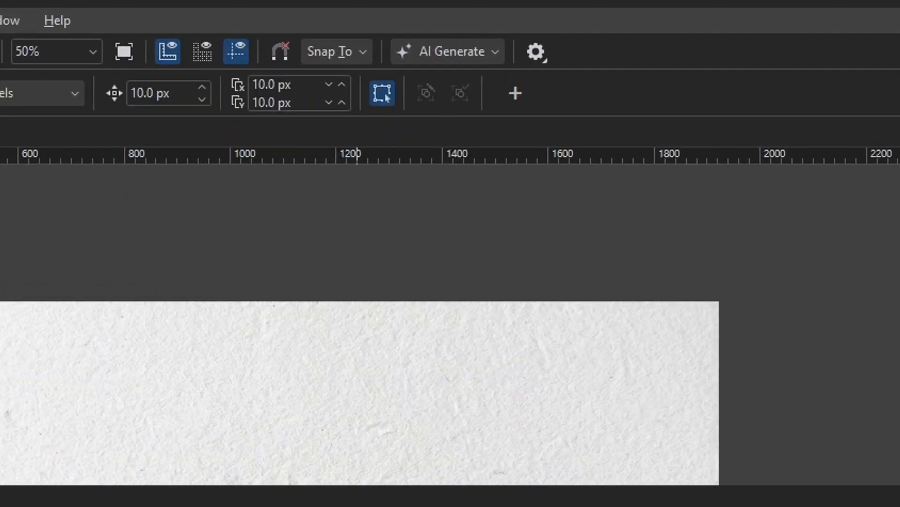
- Remix the GOAT logo with AI Generate to produce four flat modern goat-head logo variations
click(422, 53)
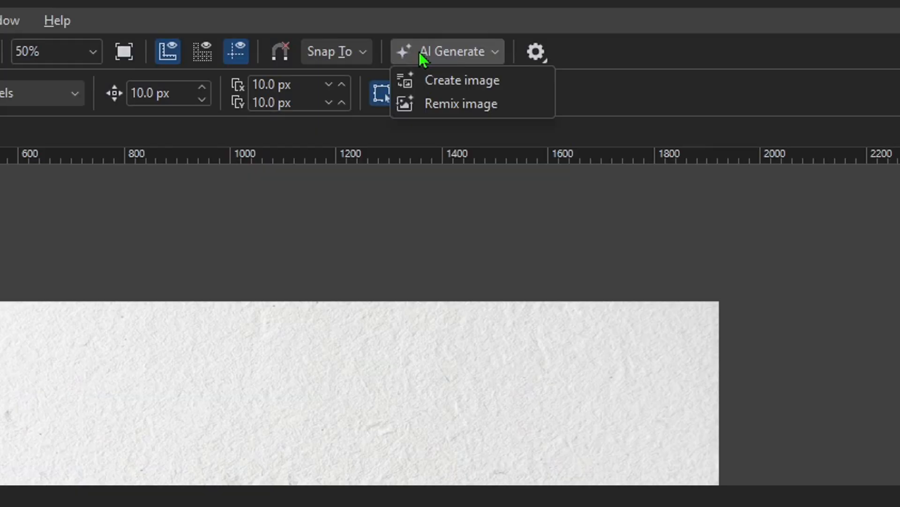
click(428, 101)
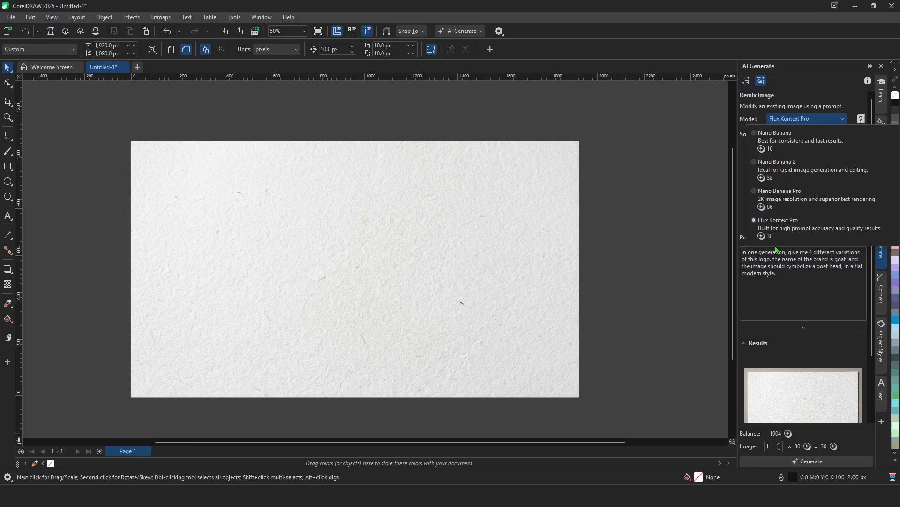
click(777, 250)
click(804, 328)
scroll(819, 295, down, 10)
scroll(818, 297, up, 6)
scroll(819, 309, up, 3)
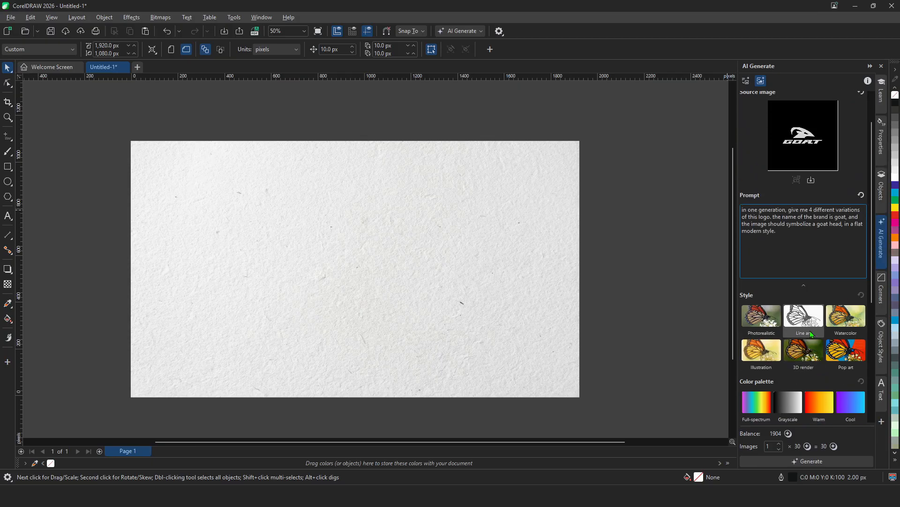
click(801, 461)
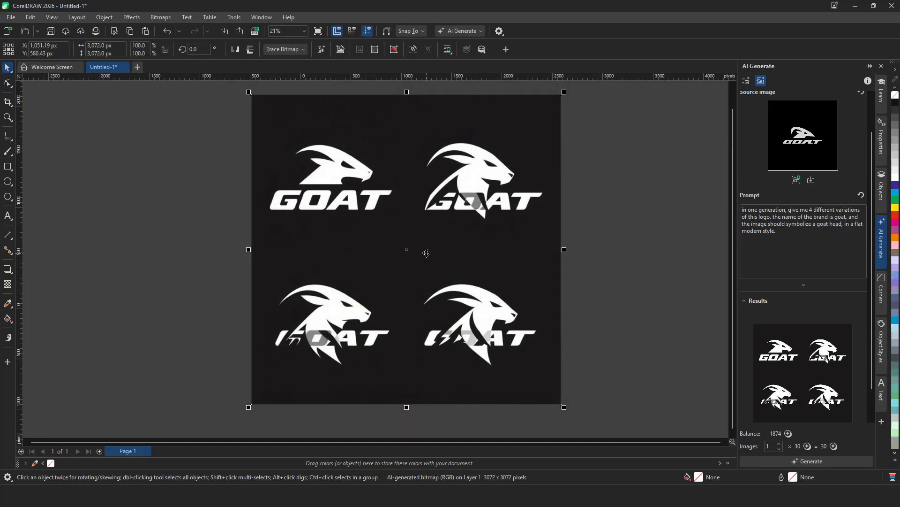
- Write a remix prompt asking for a minimalistic, modern, flat design style cat logo reading cat, based on this design
scroll(426, 253, up, 1)
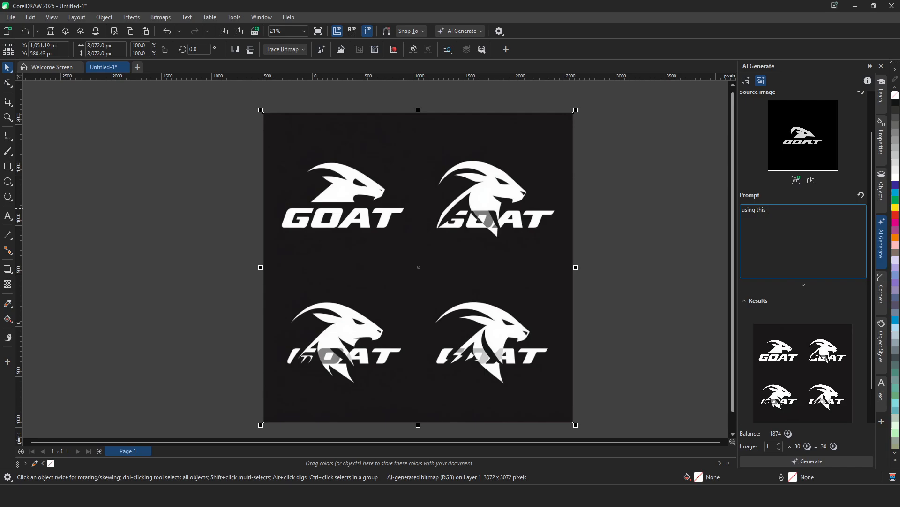
text(, create a cat logo, the text should )
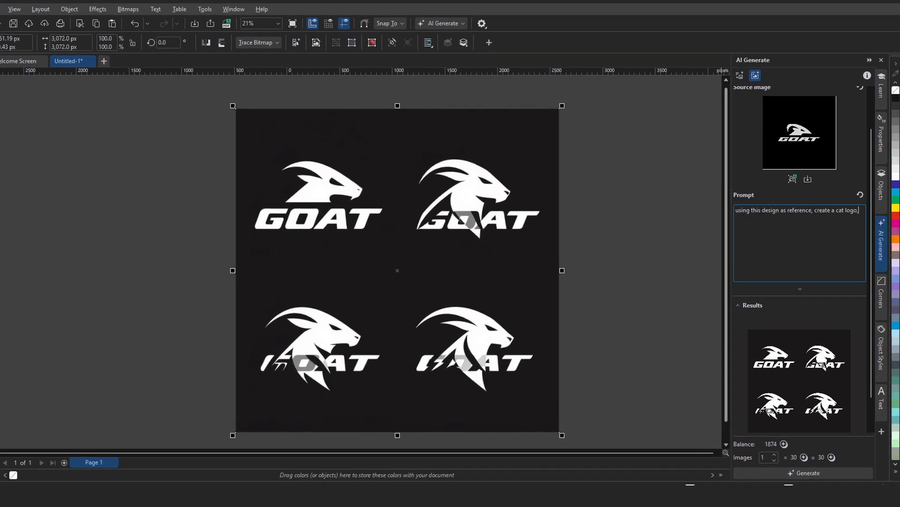
text(read cat, and the image should )
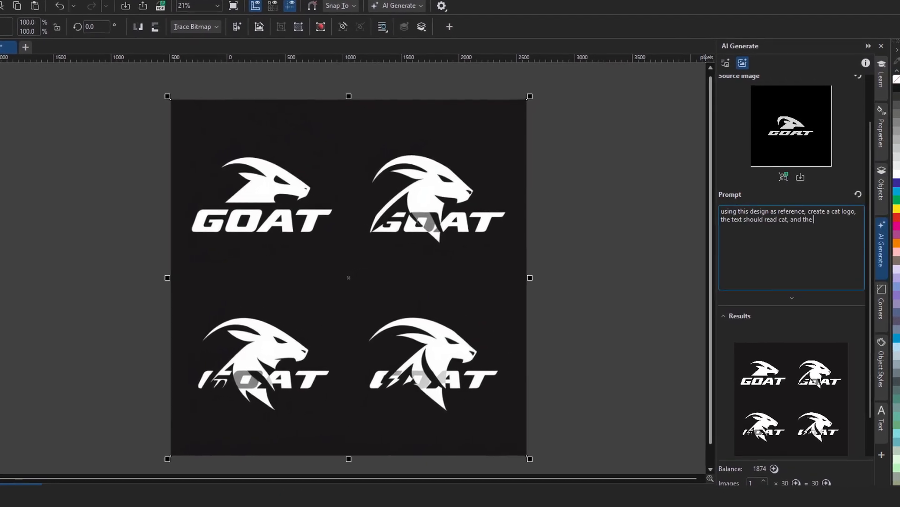
text(symbolize a cat. keep the logo)
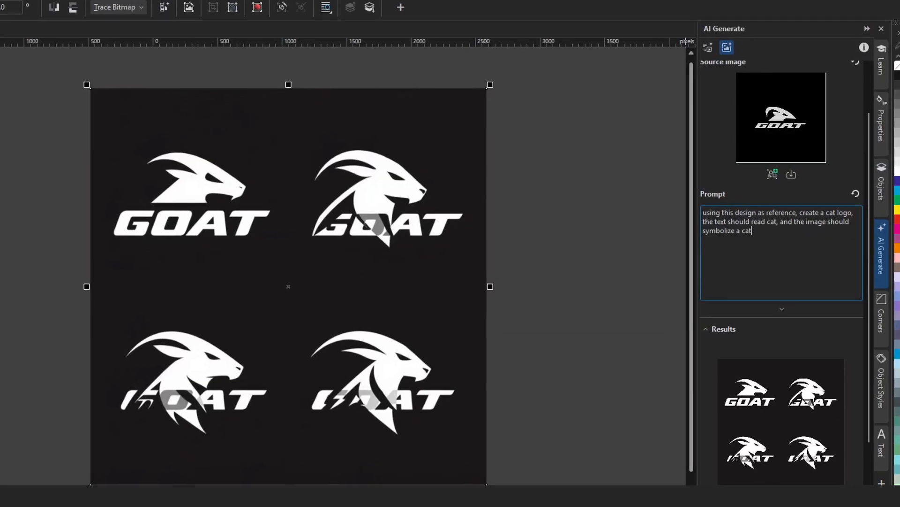
text( minimalistic - modern)
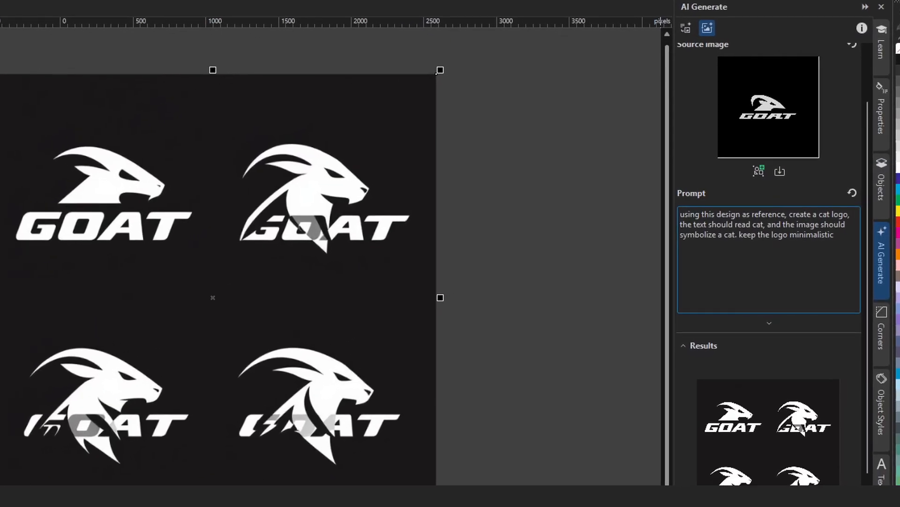
text( - and flat de)
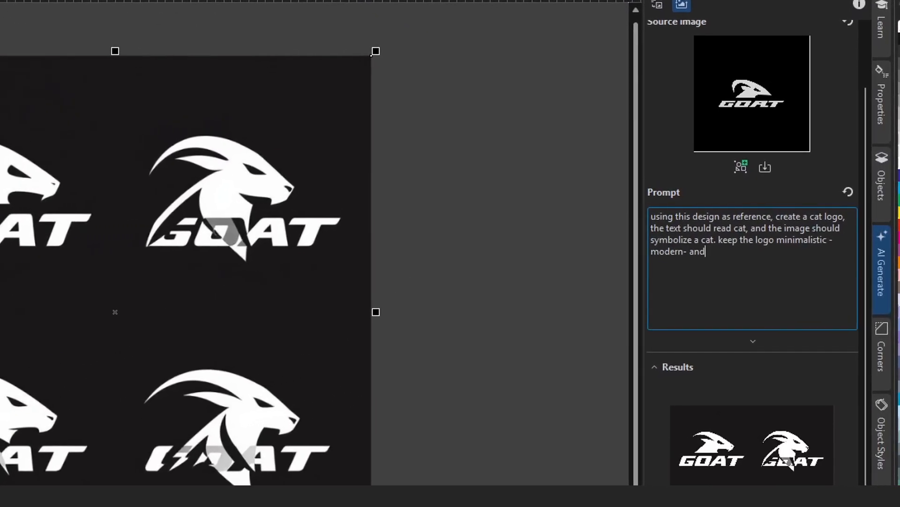
text(sign style. create 4 logo concepts in 1 generation.)
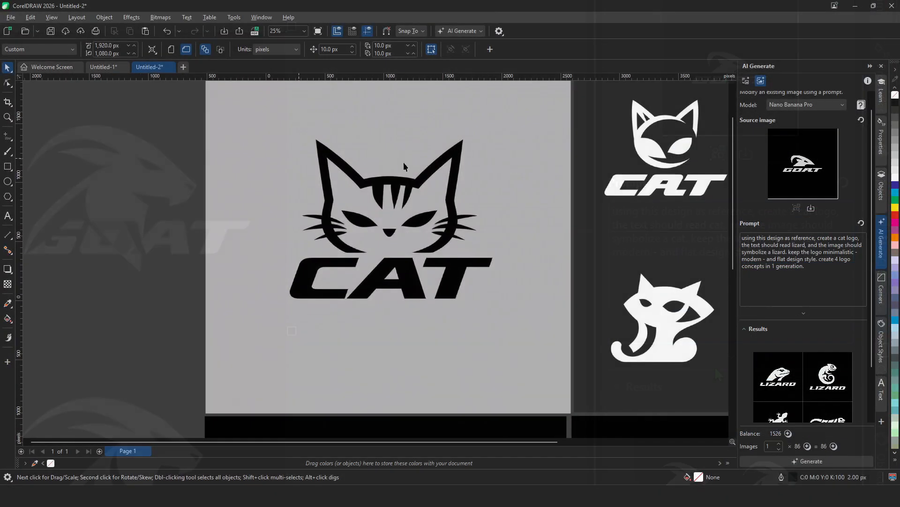
- Zoom out to review the generated cat and lizard logo concepts
scroll(272, 181, down, 5)
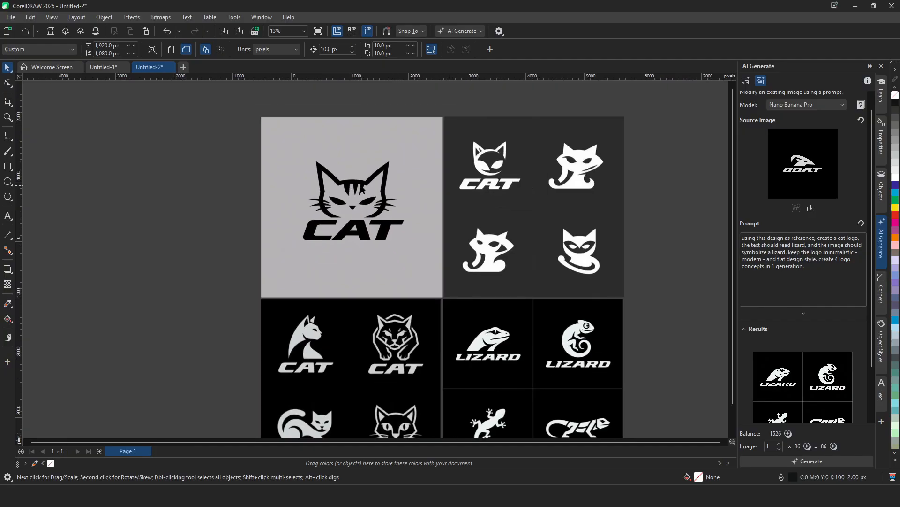
scroll(333, 390, up, 3)
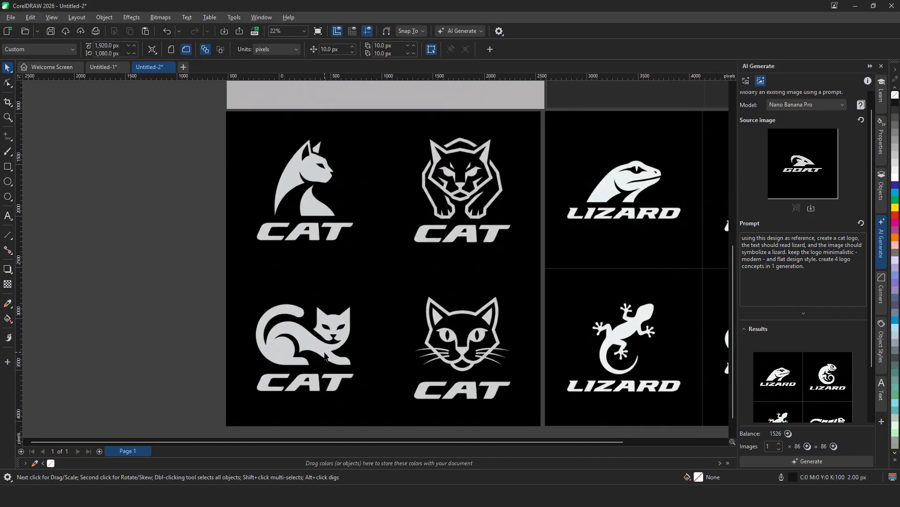
- Inspect the generated cat and lizard logo concepts more closely across the page
drag(449, 442, 534, 428)
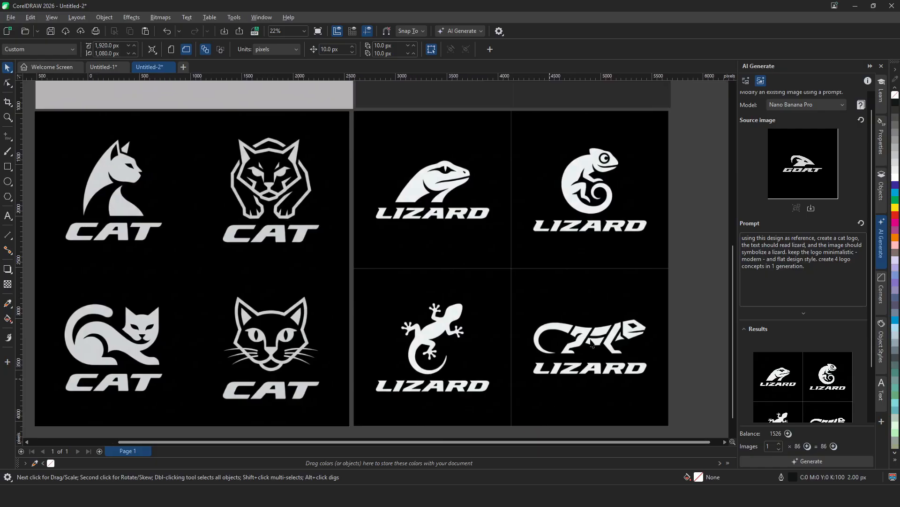
scroll(487, 282, down, 4)
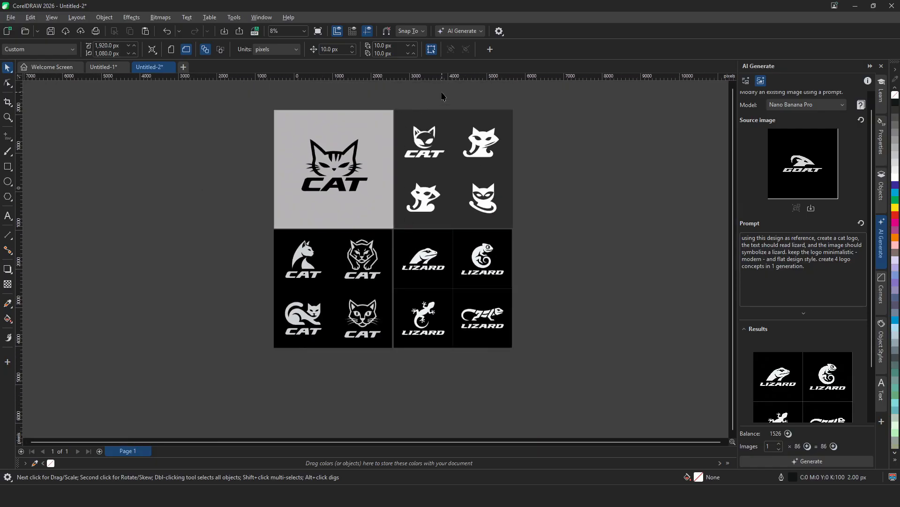
scroll(474, 121, up, 4)
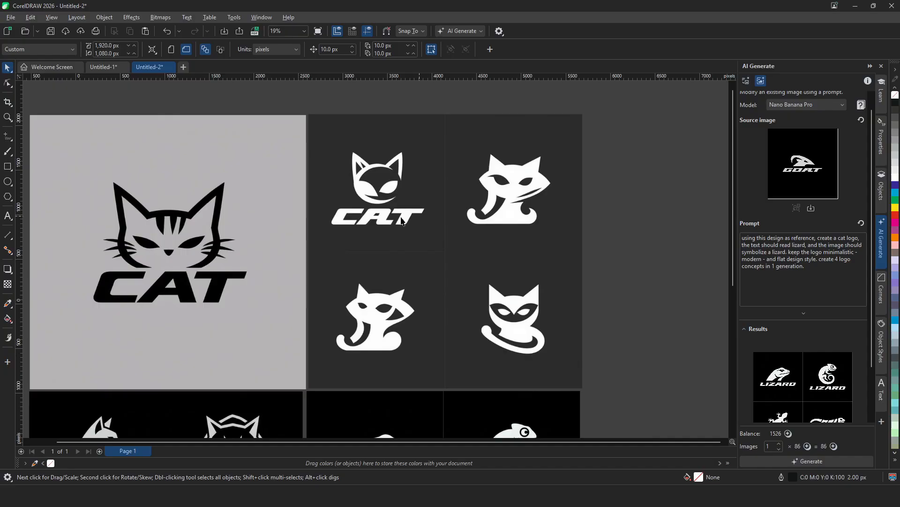
scroll(512, 288, down, 4)
scroll(397, 288, up, 3)
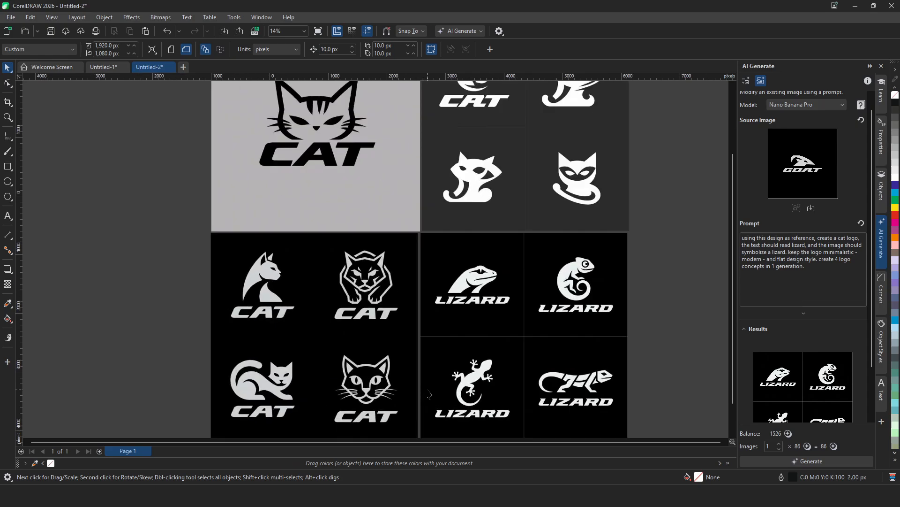
scroll(398, 287, down, 2)
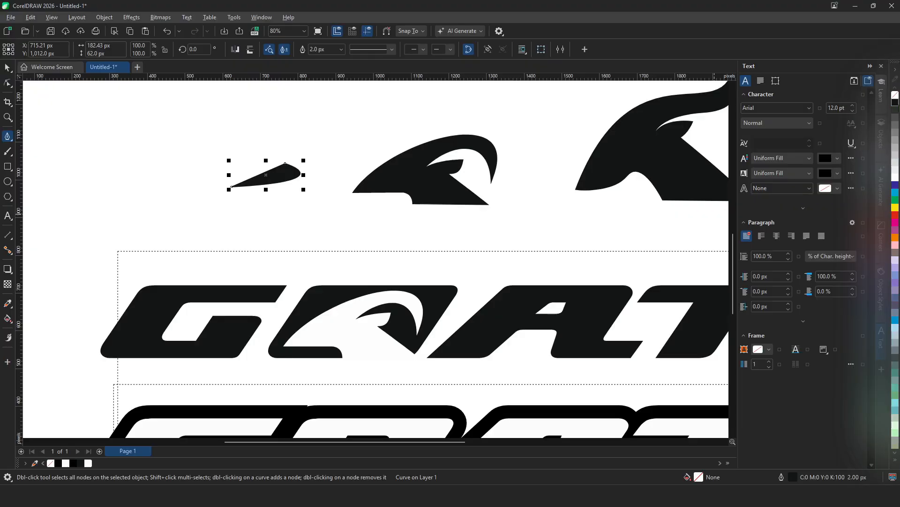
- Move the small teardrop shape into the goat head inside GOAT's O and scale it down as an eye
click(8, 69)
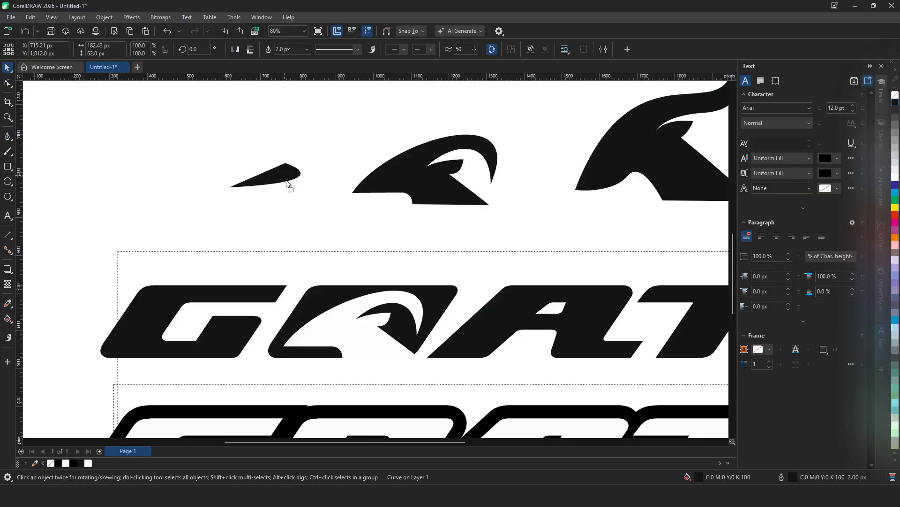
drag(341, 322, 351, 326)
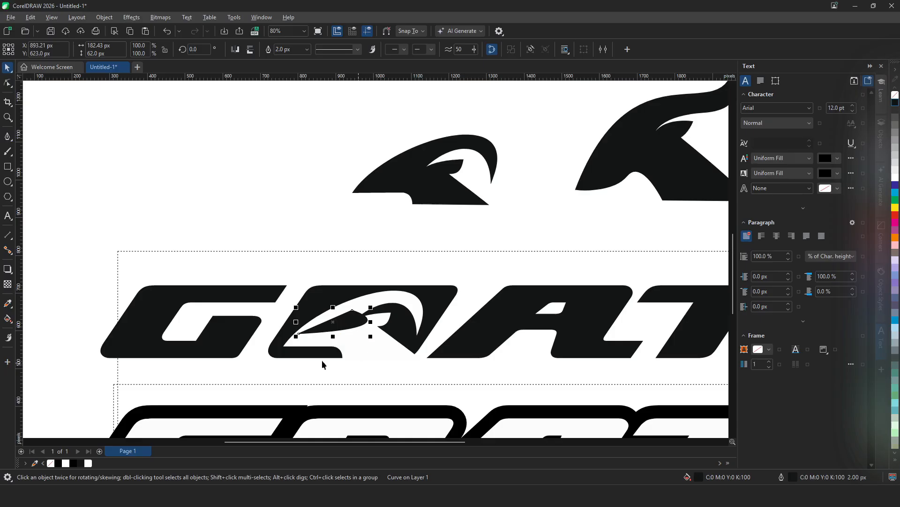
scroll(232, 228, down, 3)
scroll(264, 277, up, 6)
drag(368, 243, 356, 255)
drag(412, 225, 321, 264)
drag(244, 260, 278, 260)
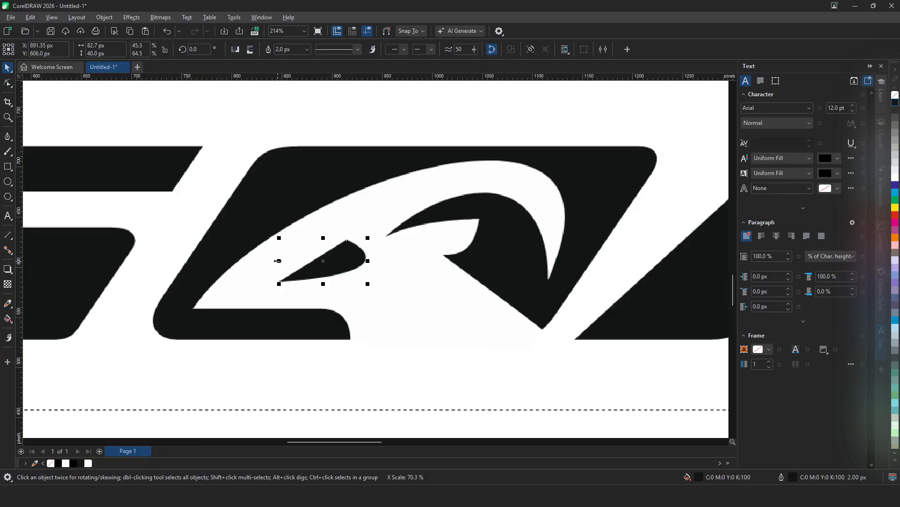
click(292, 356)
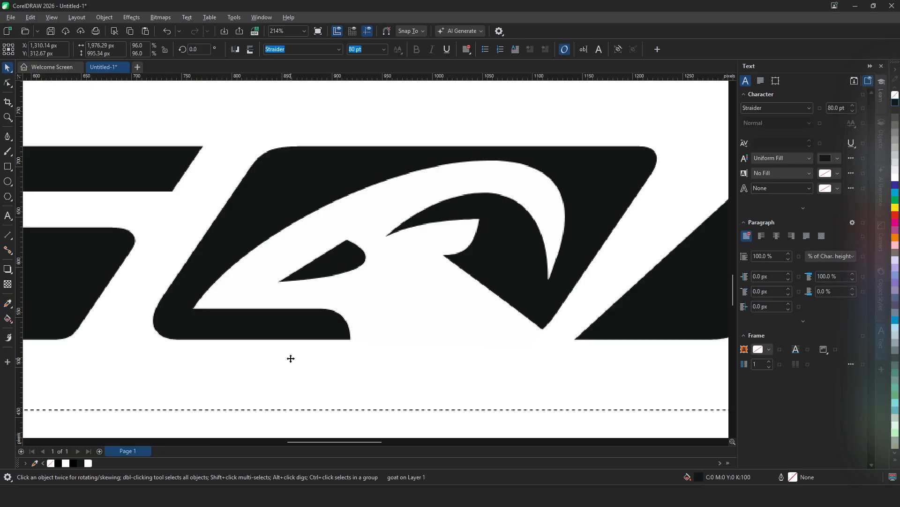
- Move the two standalone goat-head shapes to the page's upper-right corner
scroll(272, 318, down, 6)
scroll(225, 332, down, 1)
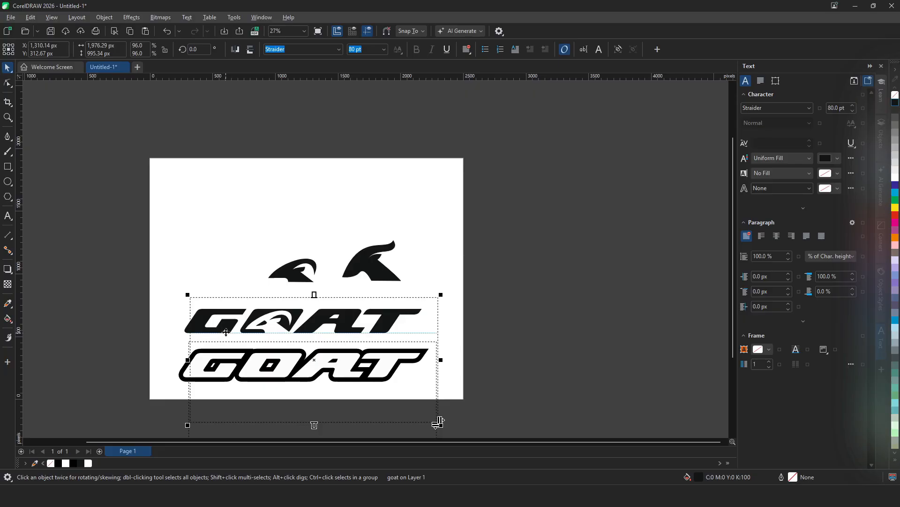
scroll(272, 352, up, 4)
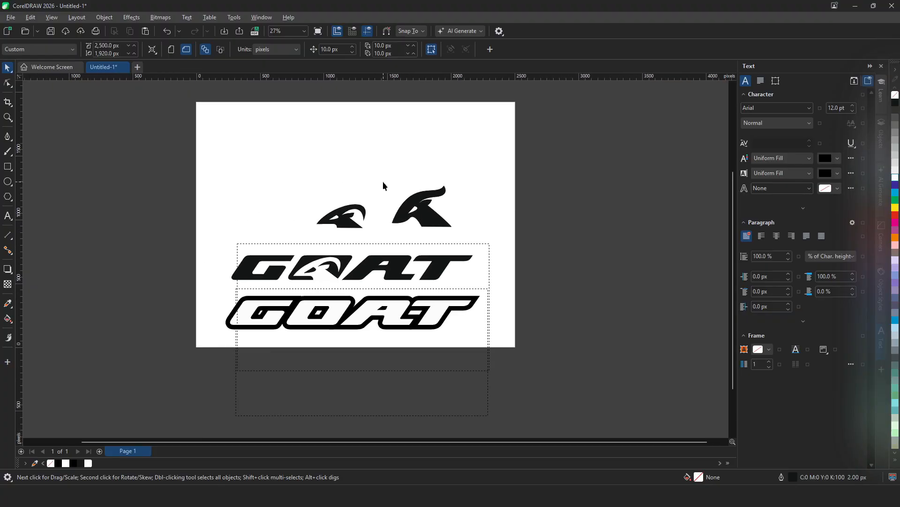
scroll(383, 181, up, 1)
drag(431, 235, 508, 142)
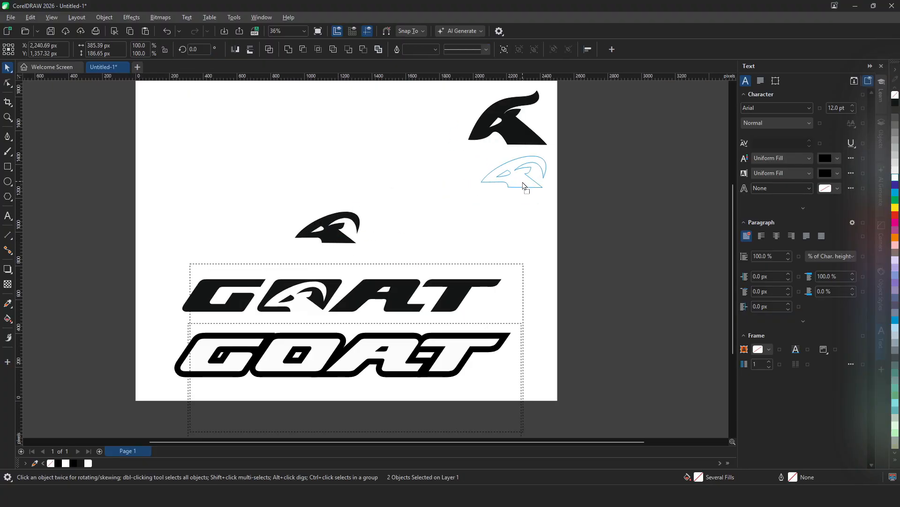
drag(523, 183, 523, 185)
- Duplicate the outlined GOAT text and place the copy near the top of the page
click(461, 295)
click(562, 390)
scroll(513, 259, down, 1)
click(453, 398)
drag(454, 398, 449, 290)
right_click(448, 291)
- Try to retype the copied GOAT text as 50 and undo the change
double_click(396, 213)
key(ctrl+a)
text(50)
key(Return)
key(ctrl+z)
- Reposition the copied outlined GOAT text slightly higher and open its font size for editing
click(246, 182)
click(375, 214)
click(7, 67)
drag(376, 214, 364, 197)
click(355, 49)
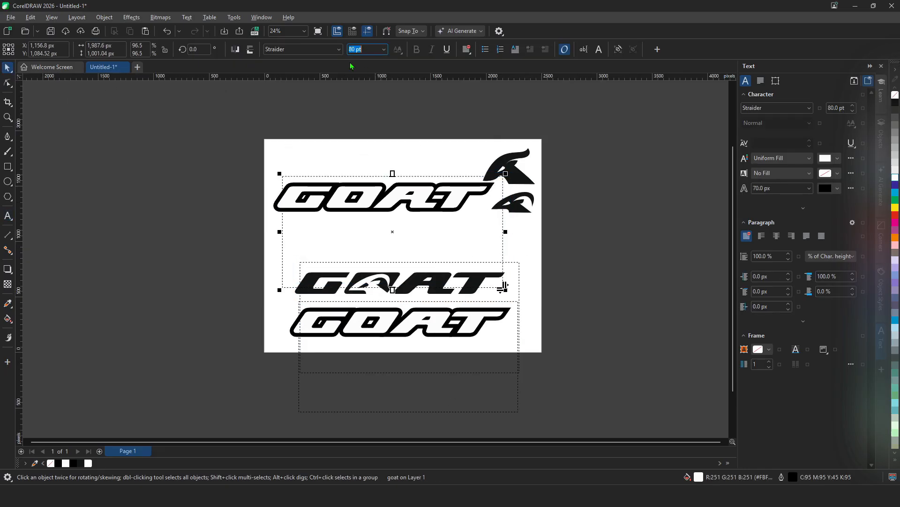